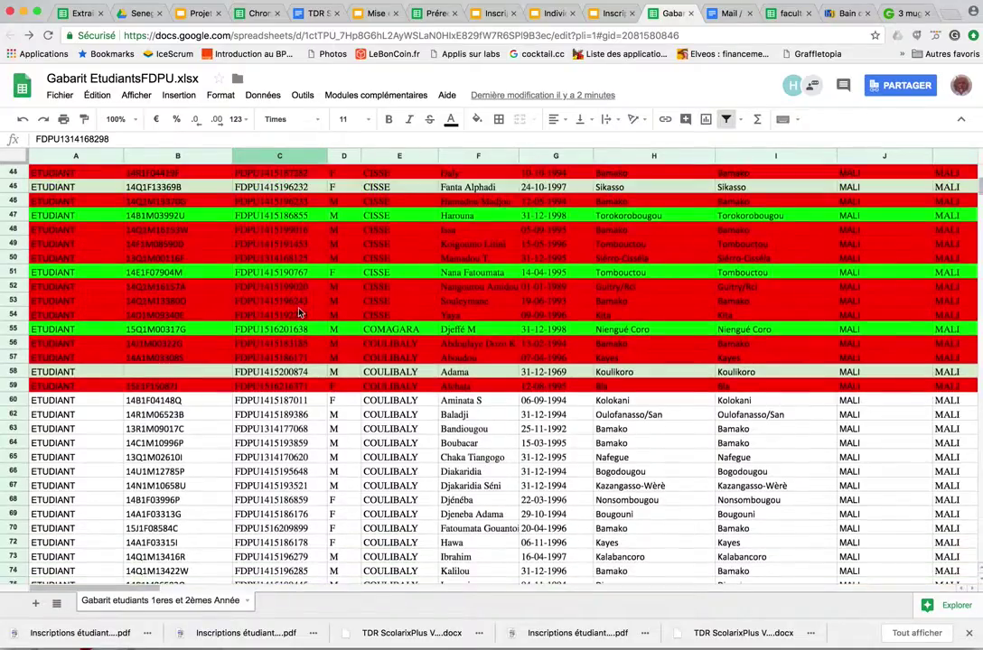
{"action": "scroll", "coordinate": [300, 313], "scroll_direction": "up", "scroll_amount": 2}
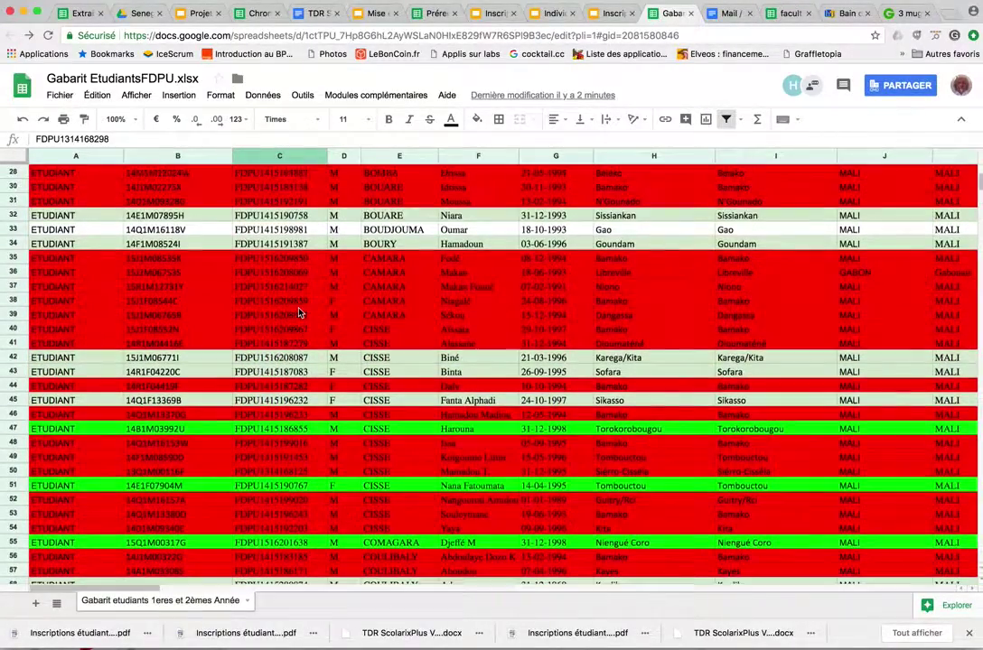
Browse the Gabarit EtudiantsFDPU sheet, selecting the student rows 47, 17 and 22
{"action": "scroll", "coordinate": [301, 312], "scroll_direction": "down", "scroll_amount": 5}
{"action": "scroll", "coordinate": [301, 313], "scroll_direction": "down", "scroll_amount": 3}
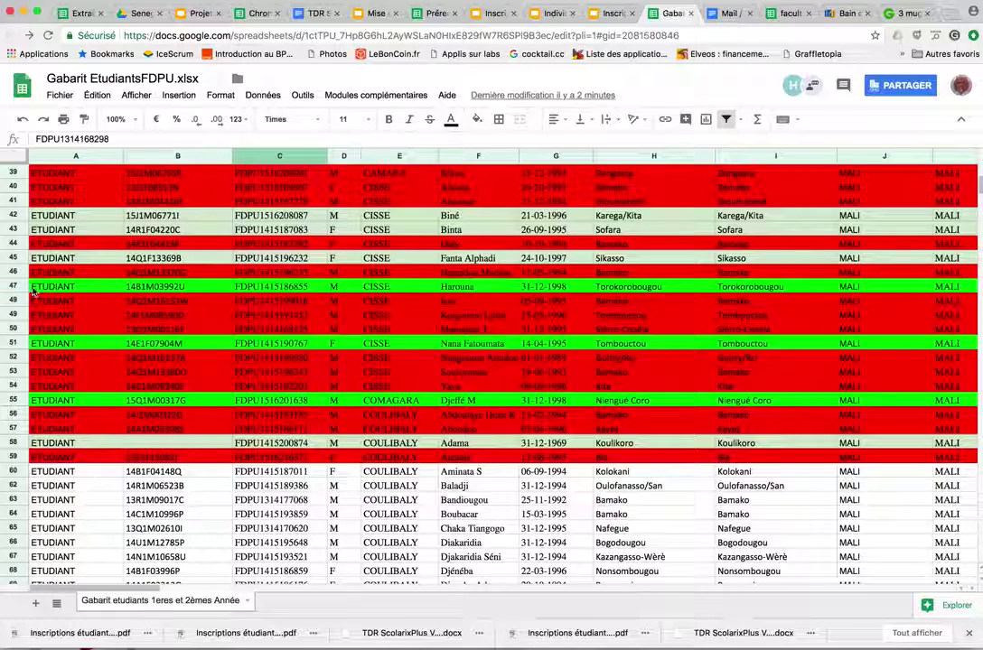
{"action": "left_click", "coordinate": [22, 287]}
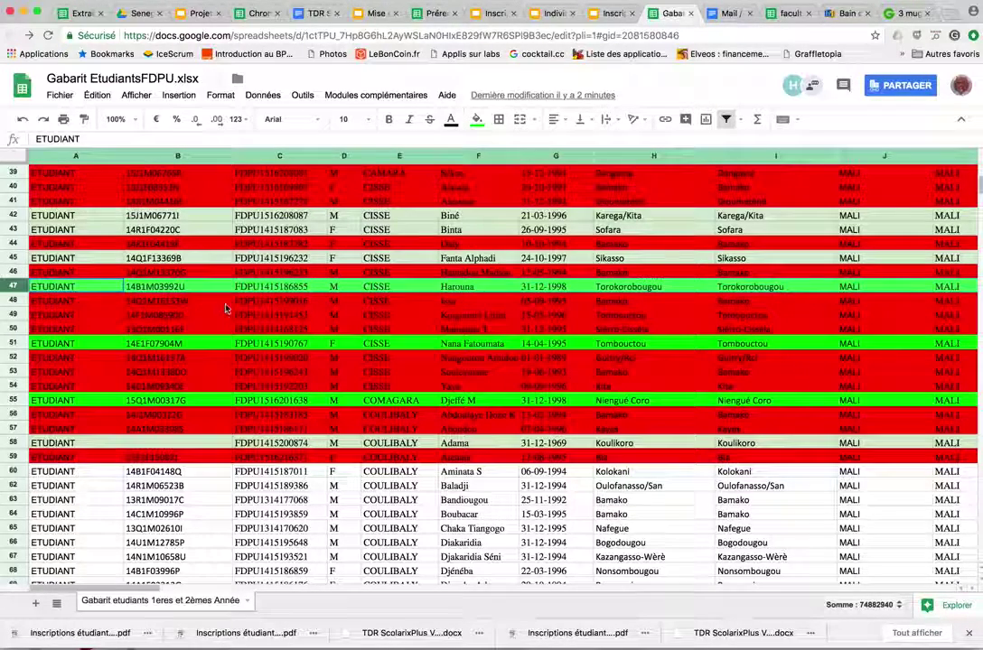
{"action": "scroll", "coordinate": [270, 316], "scroll_direction": "up", "scroll_amount": 7}
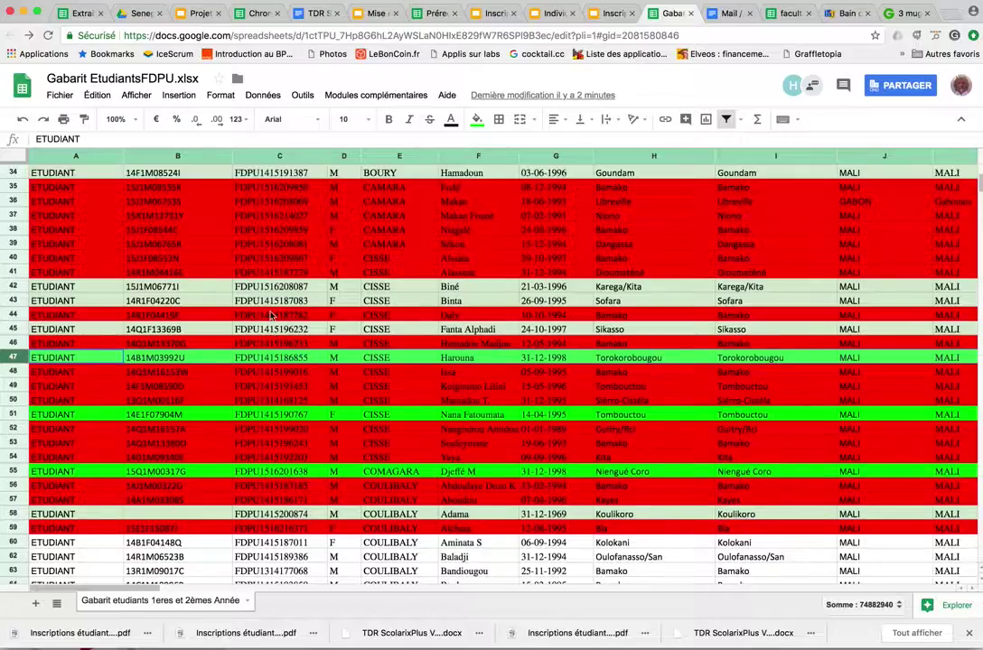
{"action": "scroll", "coordinate": [270, 315], "scroll_direction": "up", "scroll_amount": 1}
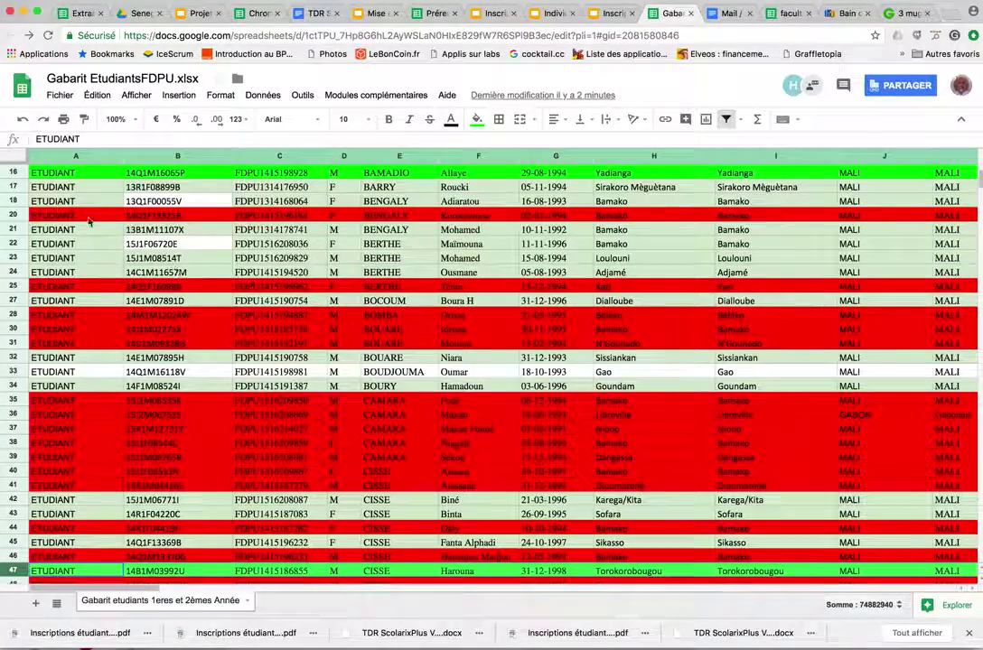
{"action": "left_click", "coordinate": [13, 187]}
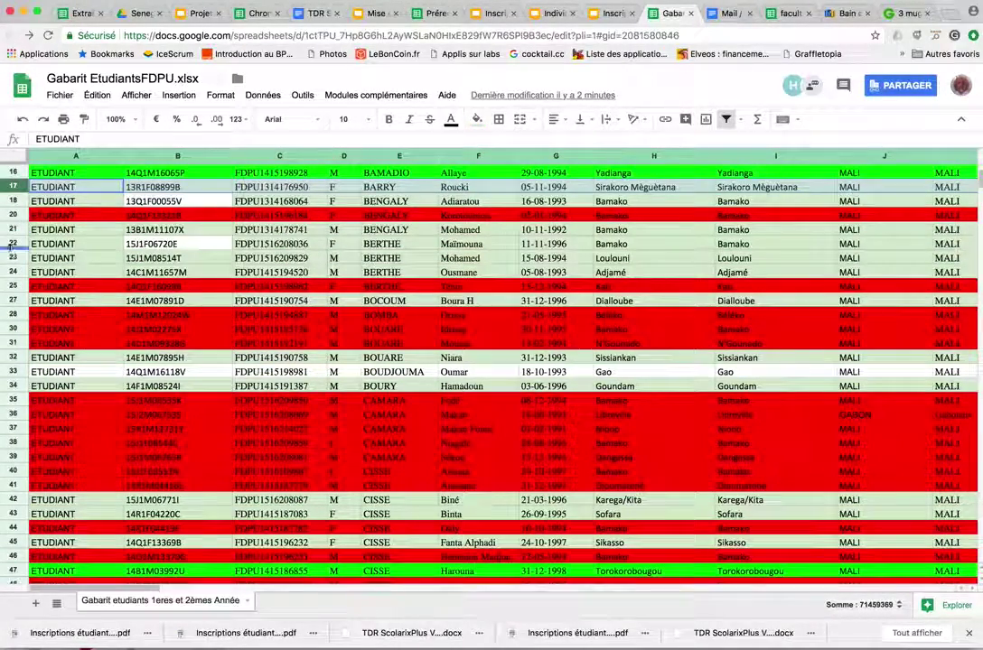
{"action": "left_click", "coordinate": [10, 244]}
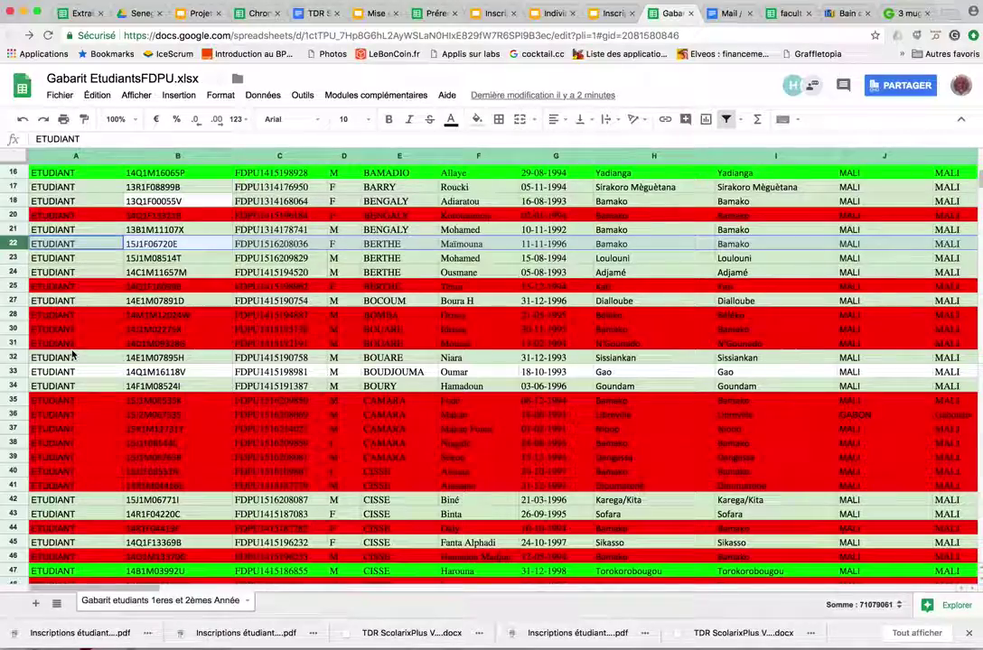
Select green row 118, read its identifier in C118 and phone columns, then go to Campus Mali login
{"action": "scroll", "coordinate": [63, 326], "scroll_direction": "down", "scroll_amount": 5}
{"action": "scroll", "coordinate": [72, 355], "scroll_direction": "down", "scroll_amount": 8}
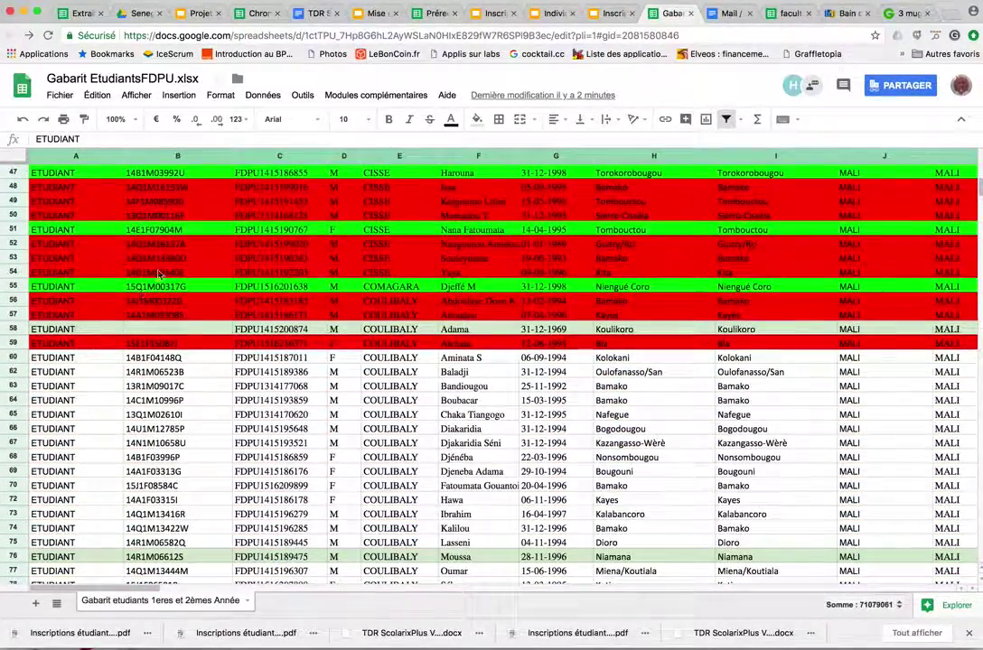
{"action": "scroll", "coordinate": [178, 313], "scroll_direction": "down", "scroll_amount": 15}
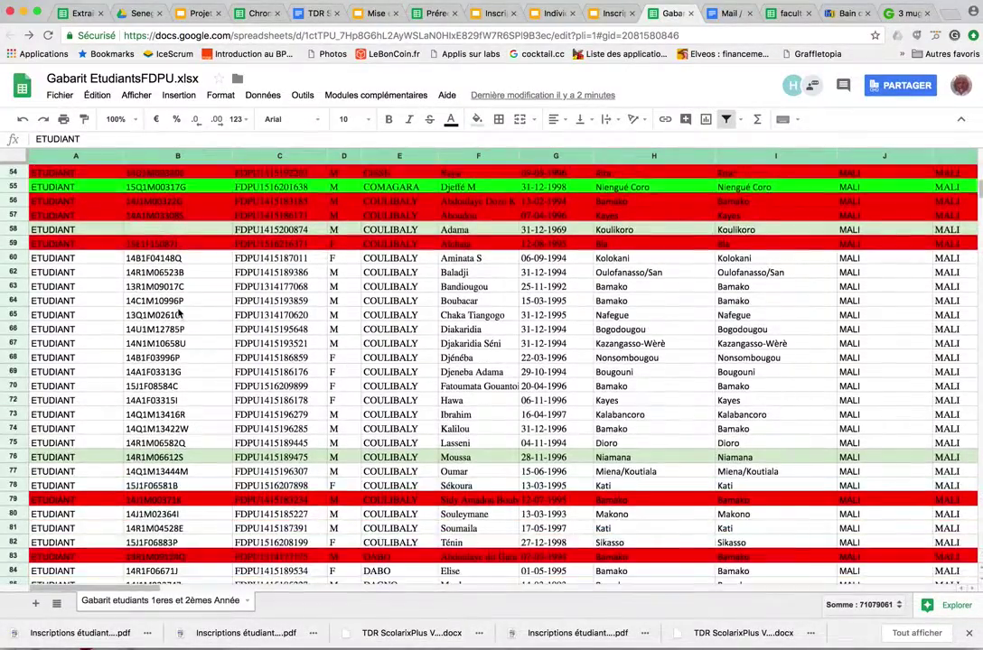
{"action": "scroll", "coordinate": [178, 314], "scroll_direction": "down", "scroll_amount": 5}
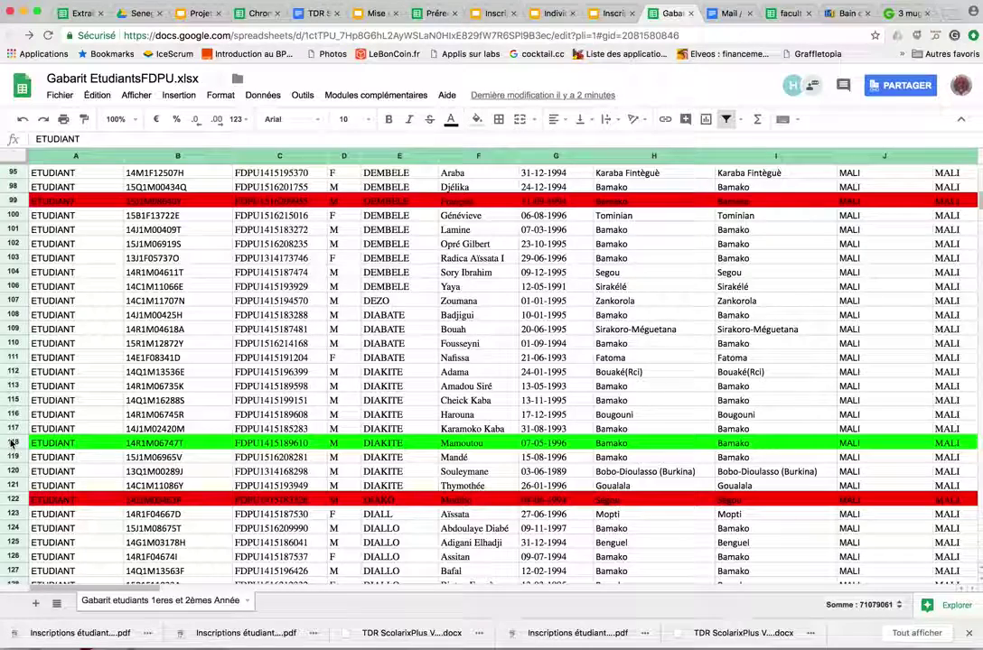
{"action": "left_click", "coordinate": [14, 442]}
{"action": "left_click", "coordinate": [275, 446]}
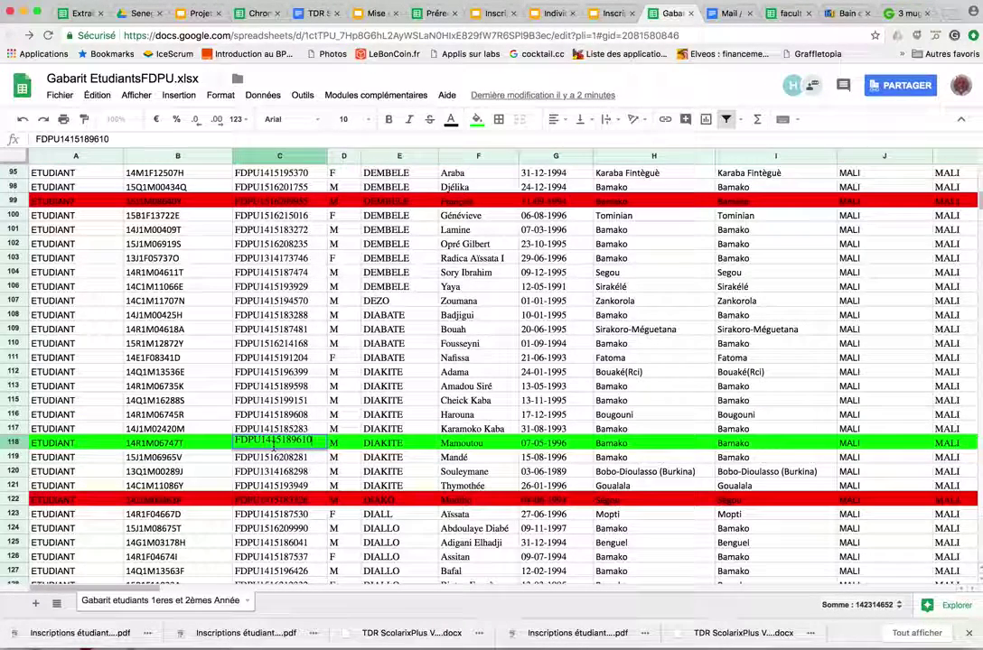
{"action": "left_click", "coordinate": [358, 502]}
{"action": "scroll", "coordinate": [332, 449], "scroll_direction": "right", "scroll_amount": 10}
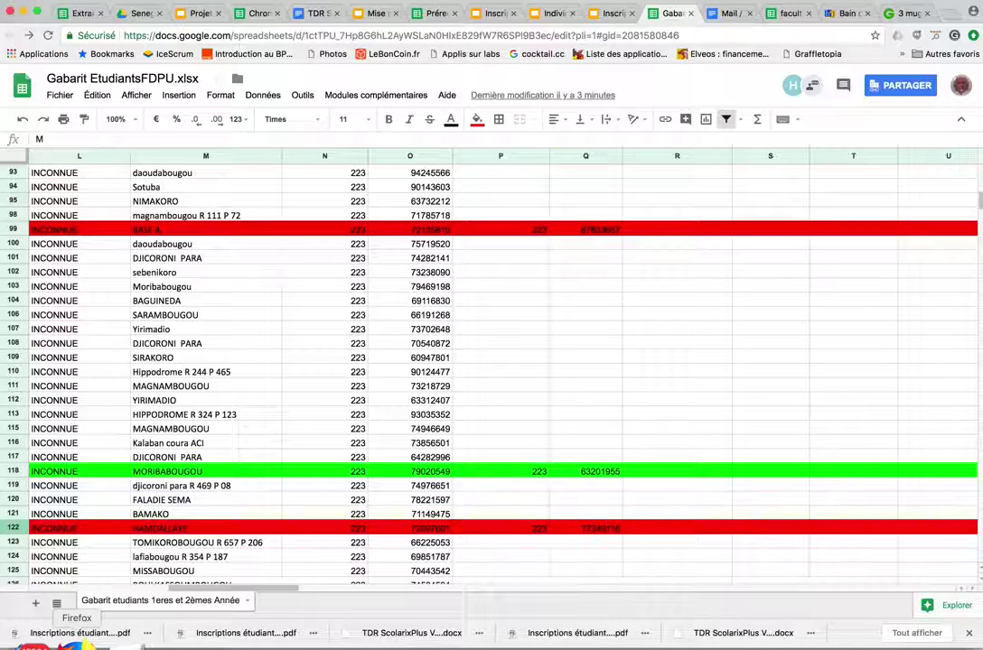
{"action": "left_click", "coordinate": [77, 643]}
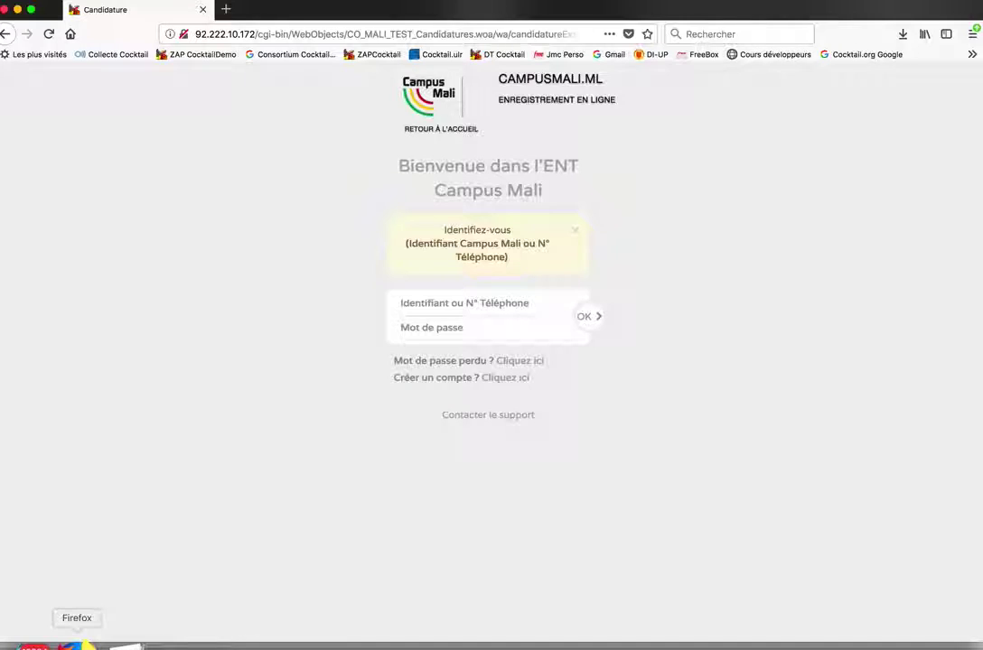
Create a previous-year student account, filling the form from the student's suggested identifier
{"action": "left_click", "coordinate": [510, 378]}
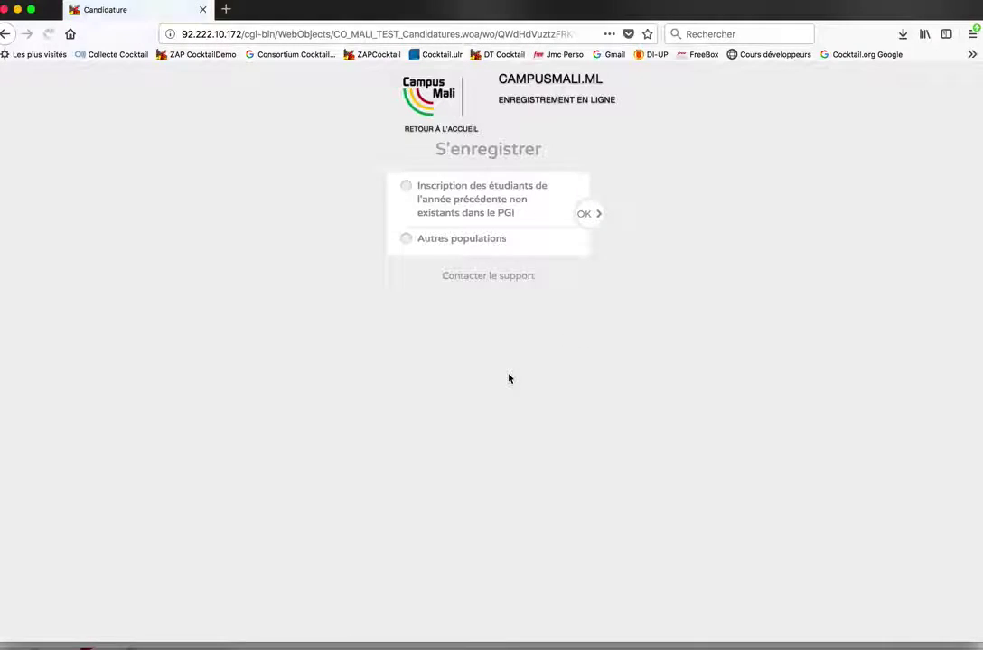
{"action": "left_click", "coordinate": [405, 189]}
{"action": "left_click", "coordinate": [585, 214]}
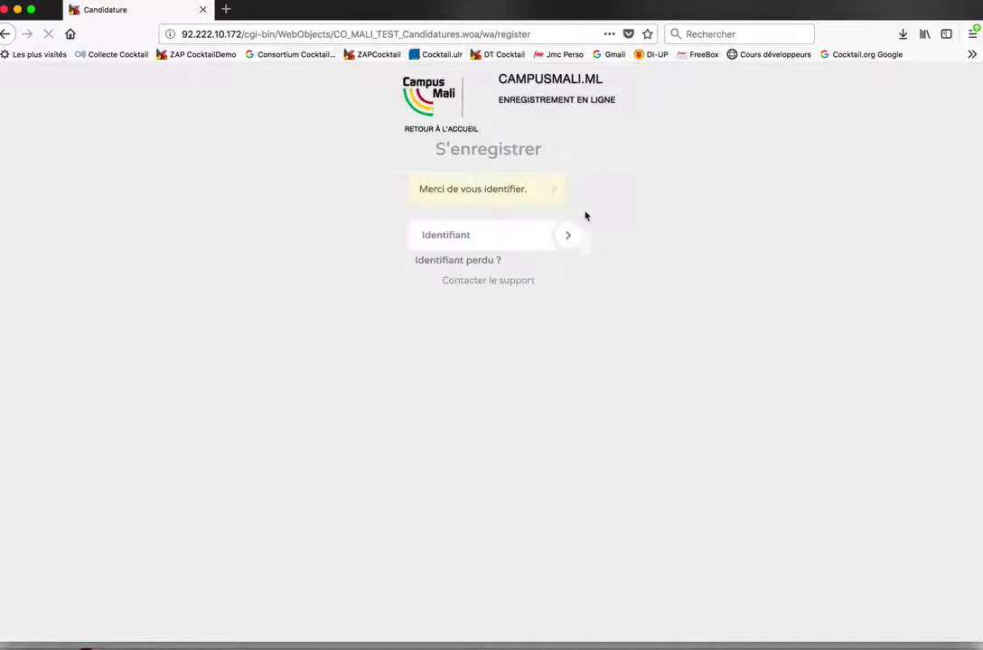
{"action": "left_click", "coordinate": [513, 239]}
{"action": "key", "text": "Down"}
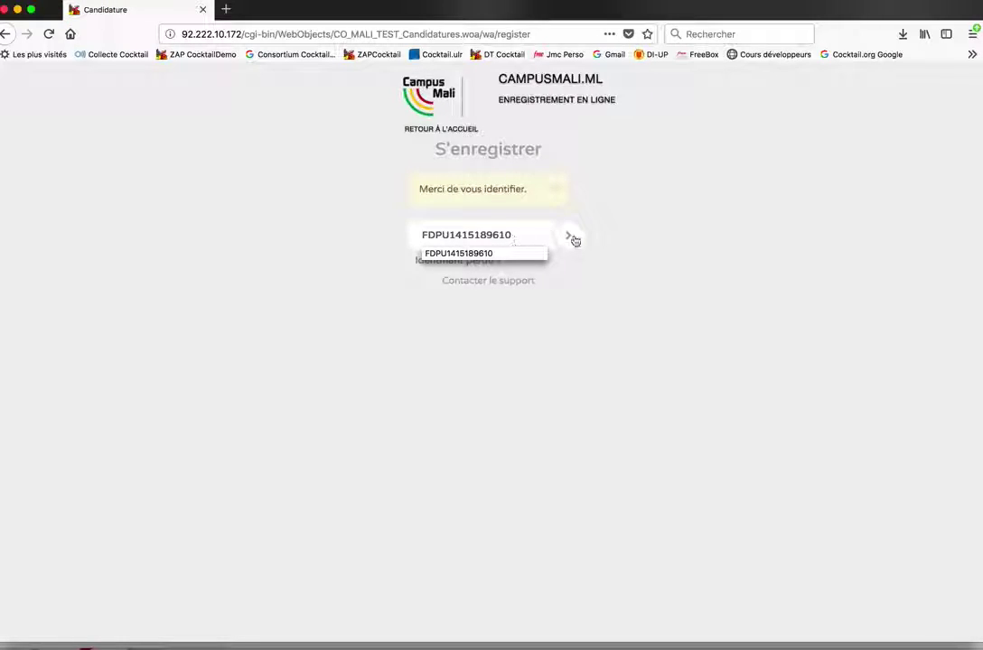
{"action": "left_click", "coordinate": [569, 236]}
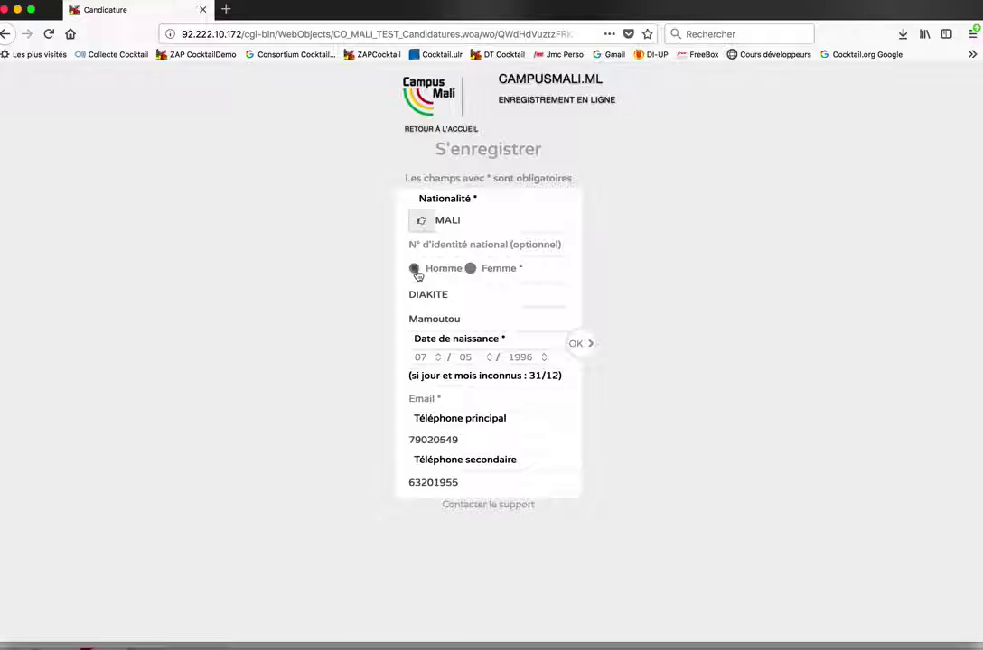
Mark the student as Homme and enter the email from a suggestion, correcting its last letter
{"action": "left_click", "coordinate": [415, 270]}
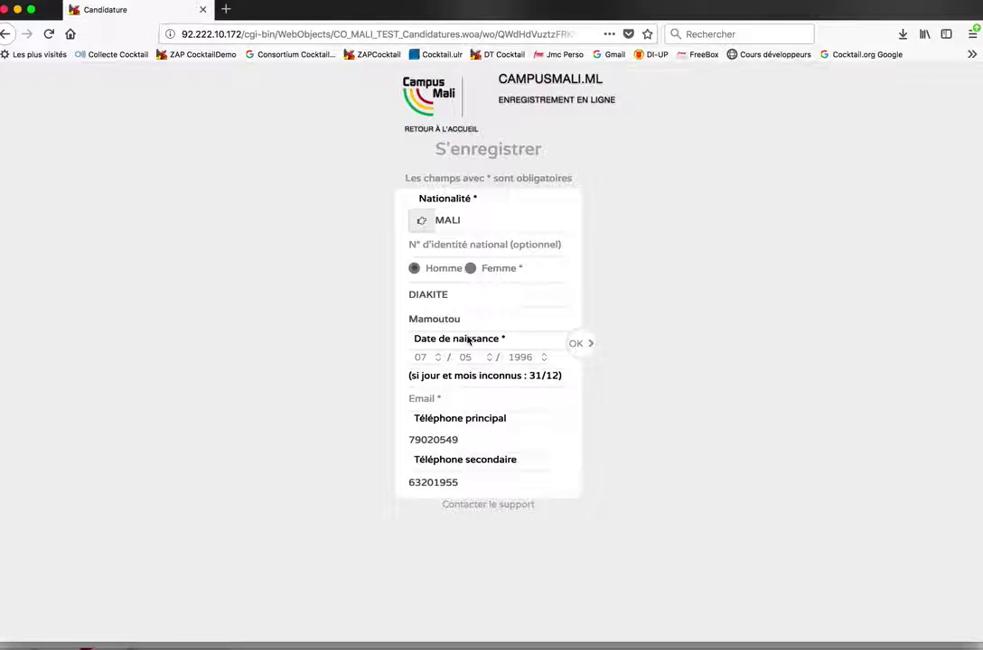
{"action": "left_click", "coordinate": [463, 399]}
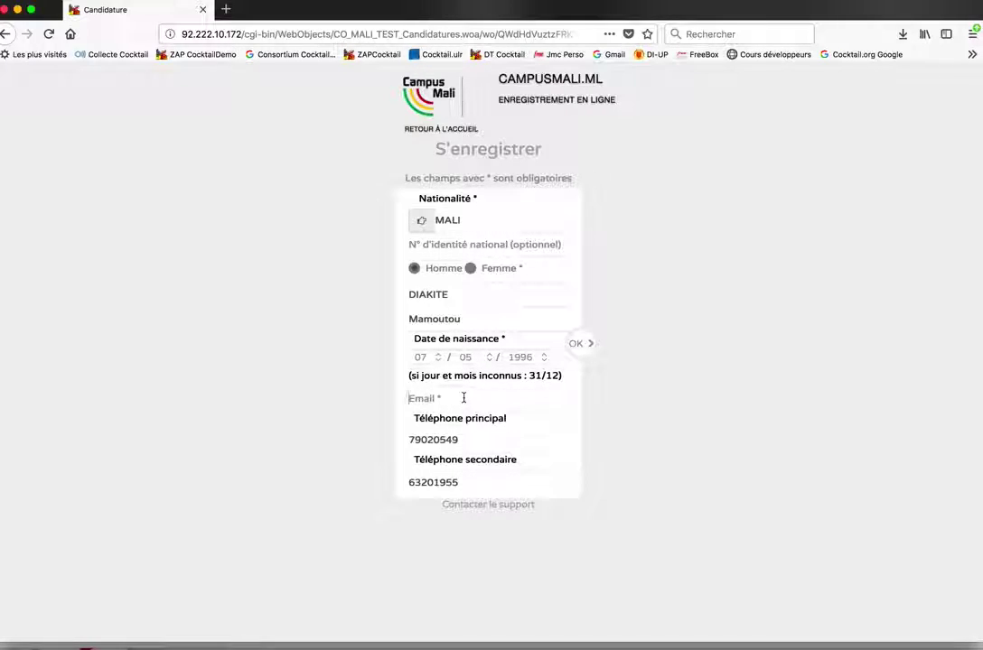
{"action": "left_click", "coordinate": [463, 398]}
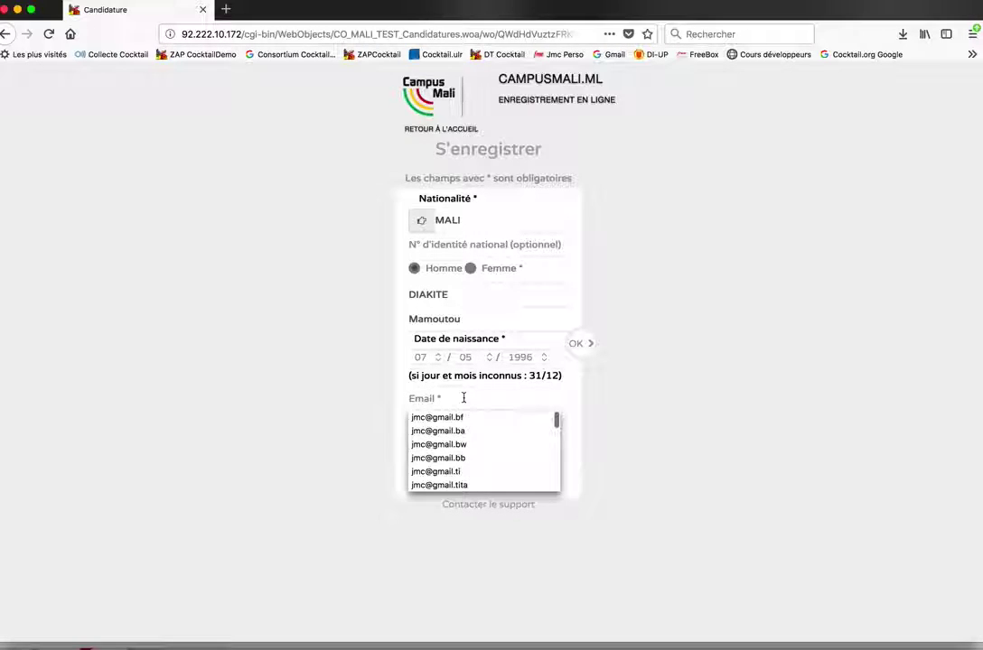
{"action": "left_click", "coordinate": [461, 418]}
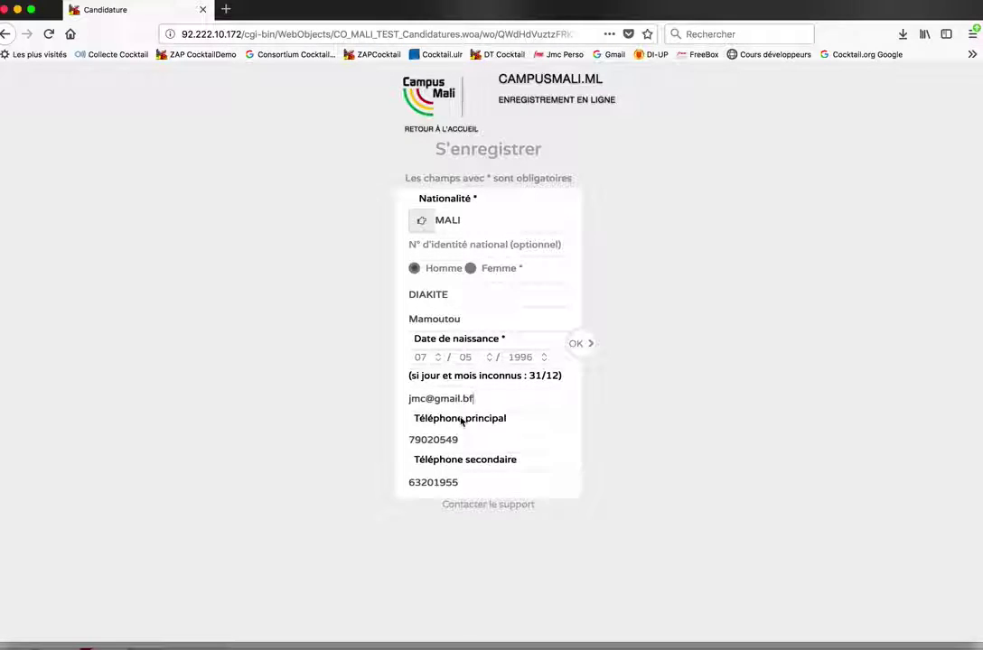
{"action": "key", "text": "BackSpace"}
{"action": "type", "text": "k"}
Replace the secondary phone with a suggested number and submit the form
{"action": "double_click", "coordinate": [451, 484]}
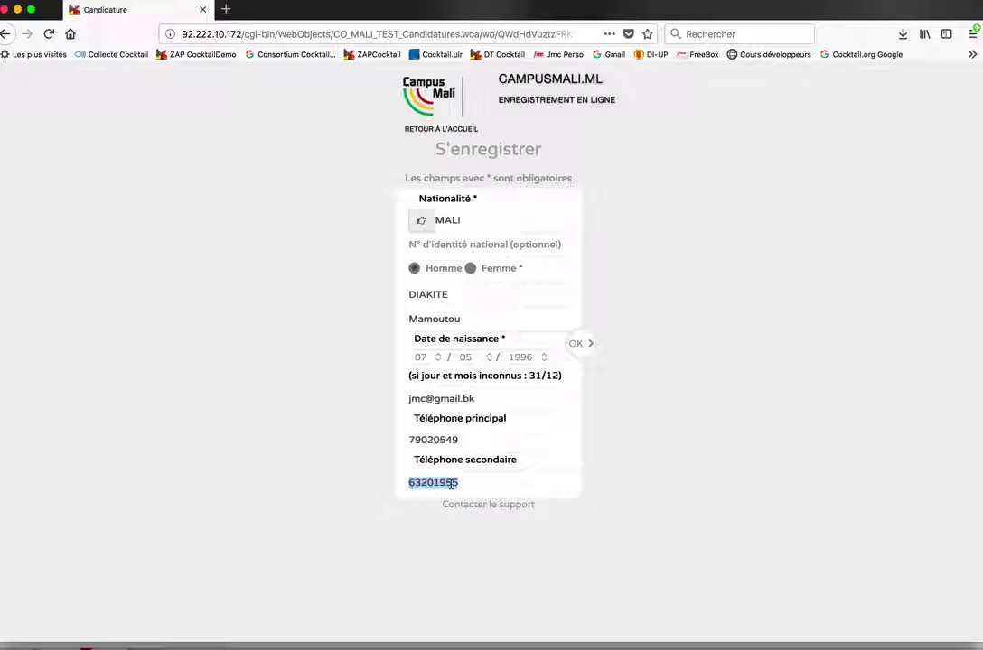
{"action": "type", "text": "32"}
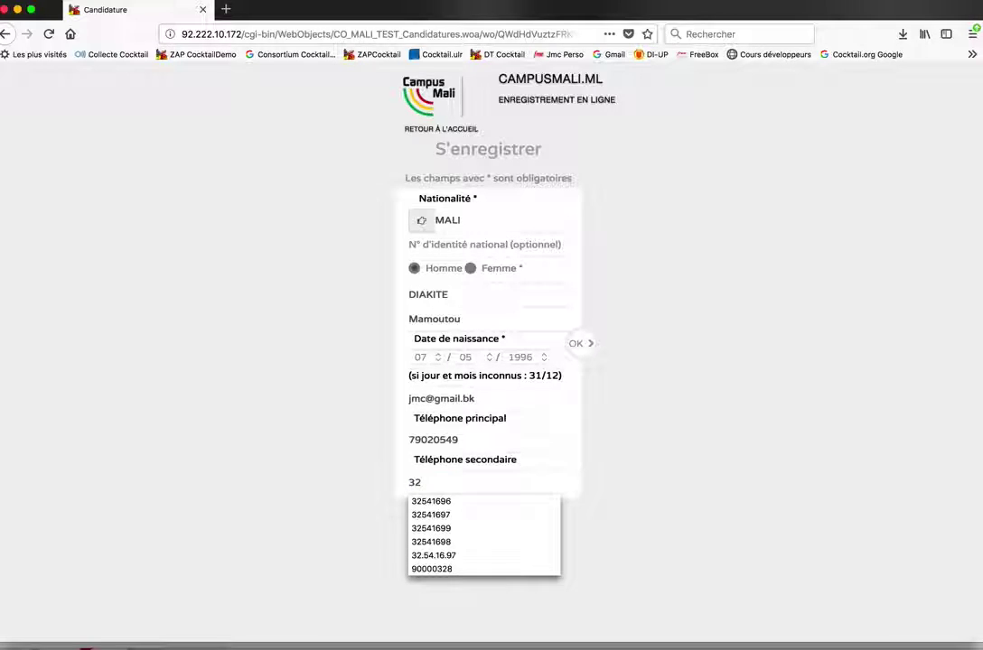
{"action": "left_click", "coordinate": [455, 503]}
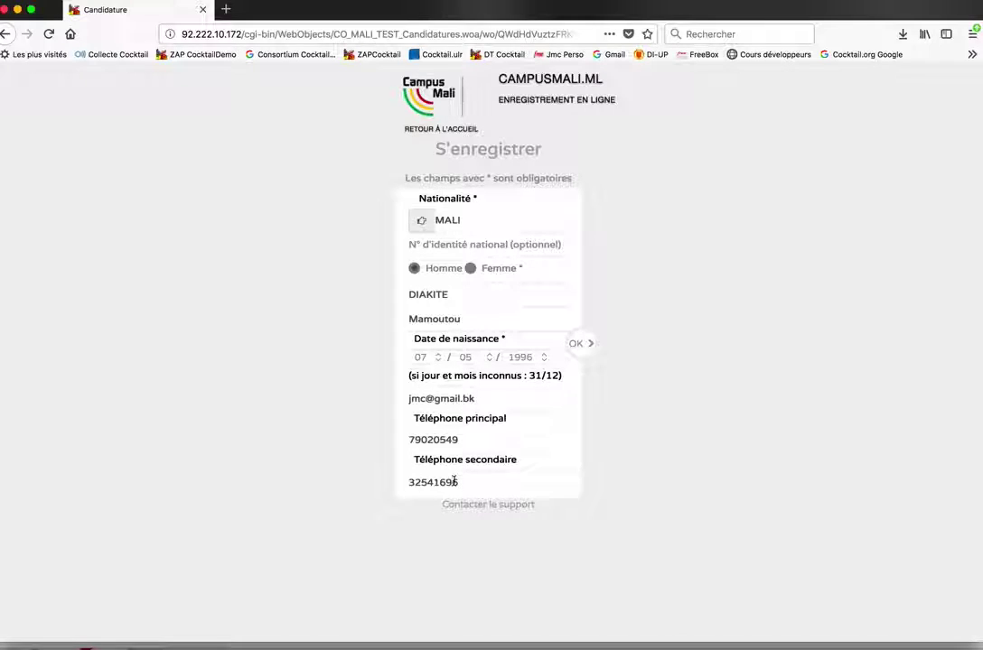
{"action": "left_click", "coordinate": [583, 348]}
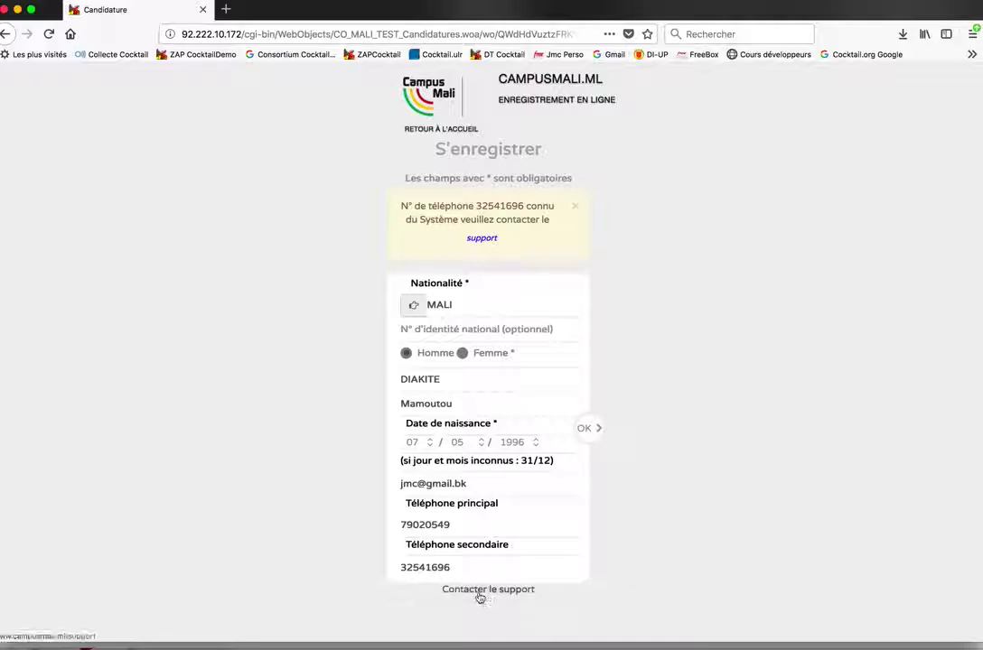
Clear the rejected number from the Téléphone secondaire field
{"action": "double_click", "coordinate": [434, 568]}
{"action": "key", "text": "BackSpace"}
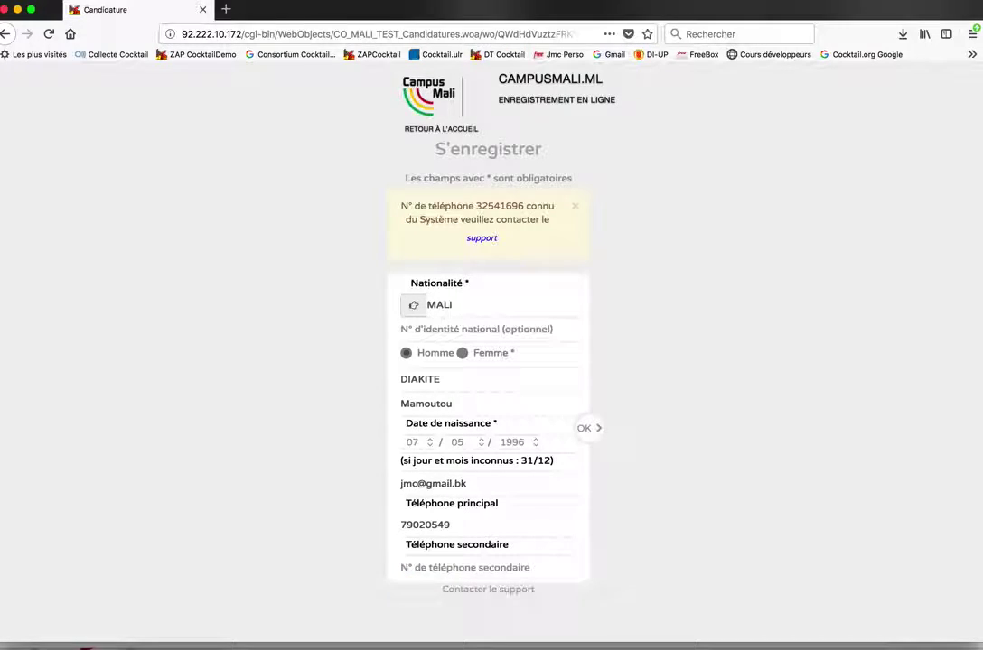
{"action": "key", "text": "ctrl+z"}
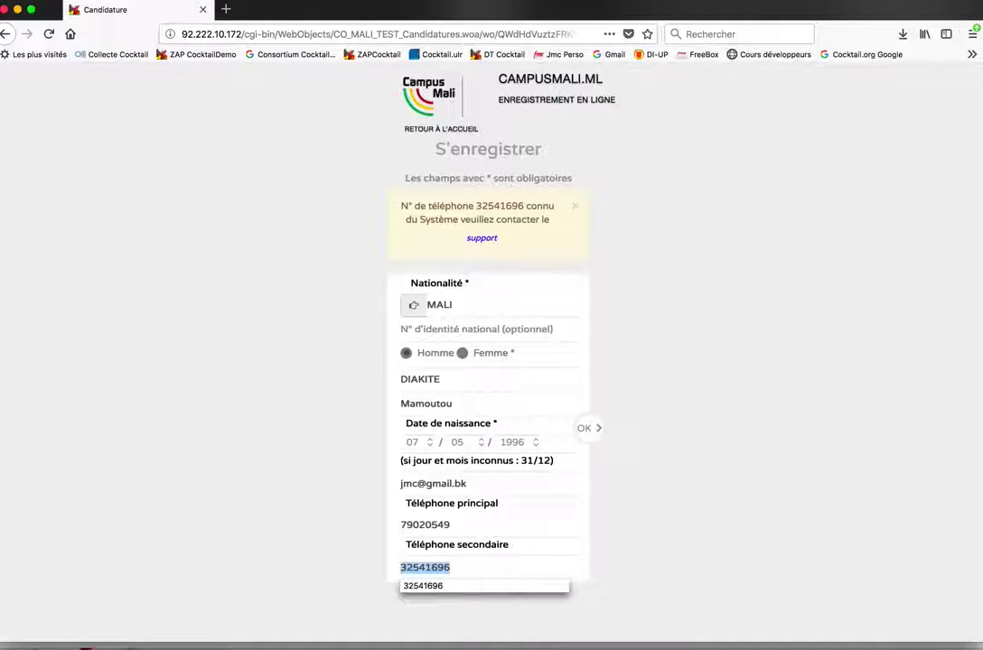
{"action": "key", "text": "BackSpace"}
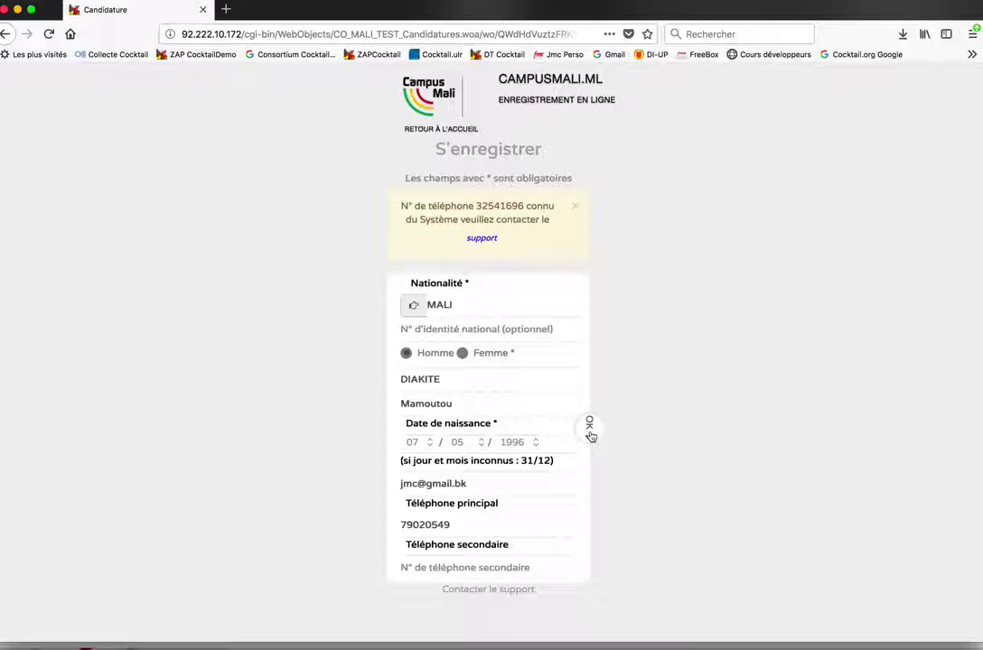
In the diploma section, set the foreign diploma label to Bidon and the mention to Très Bien
{"action": "left_click", "coordinate": [589, 436]}
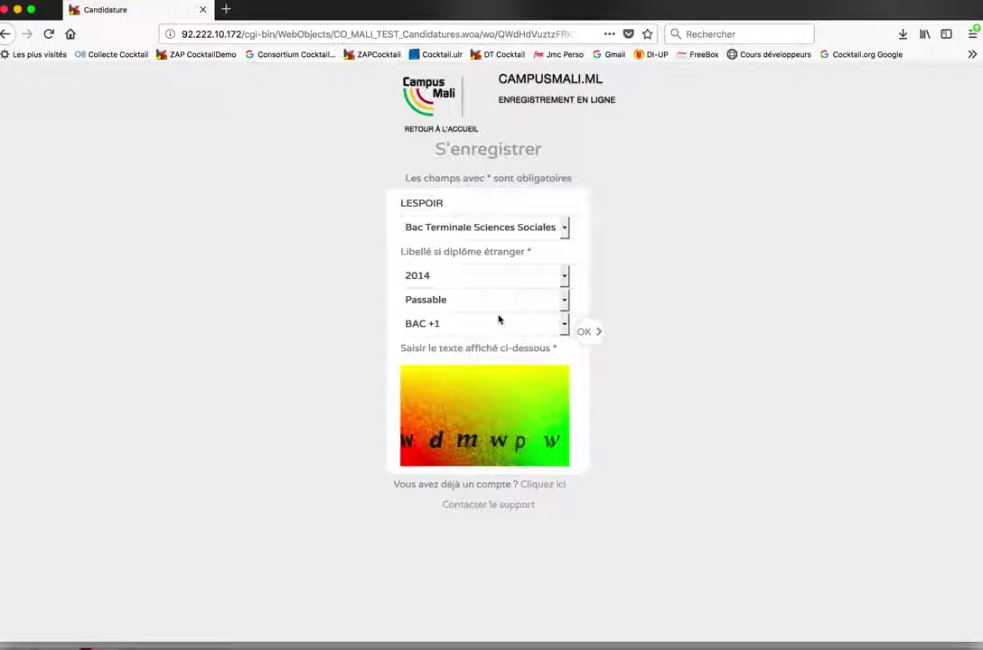
{"action": "left_click", "coordinate": [452, 254]}
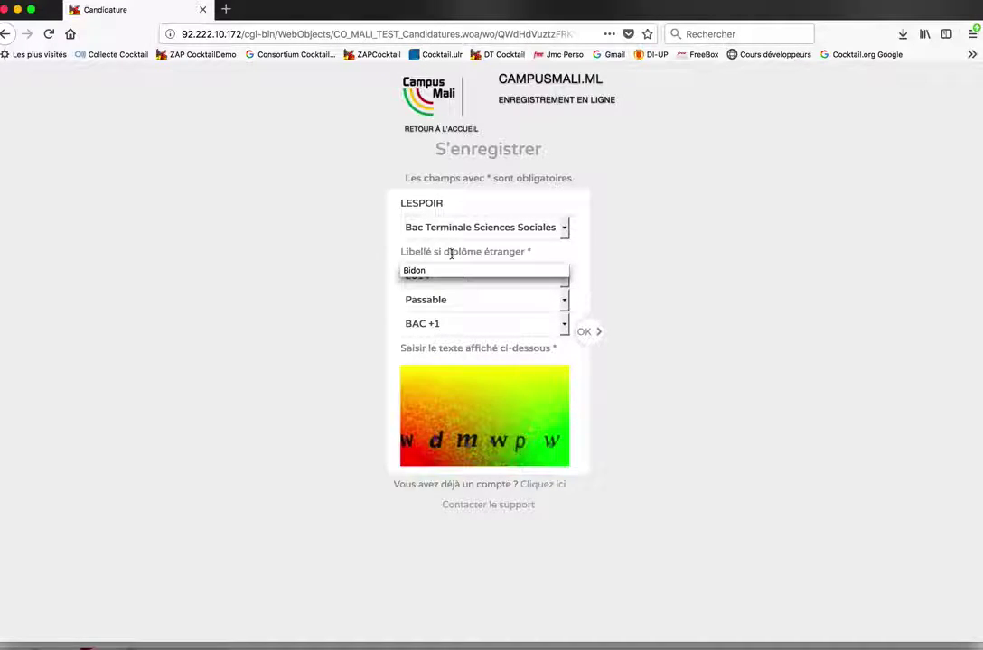
{"action": "left_click", "coordinate": [529, 271]}
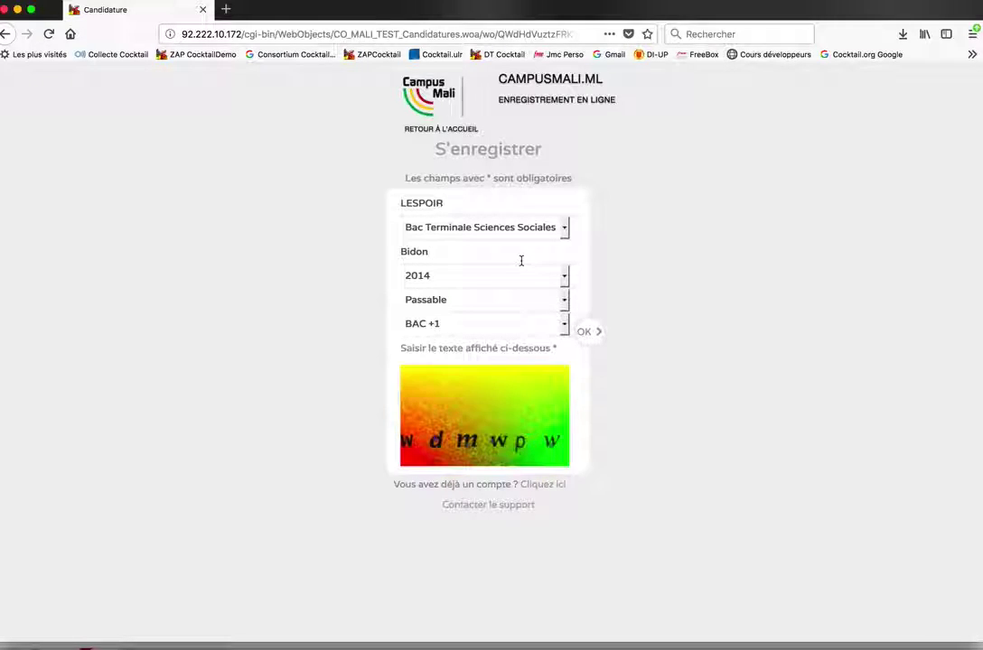
{"action": "left_click", "coordinate": [451, 306]}
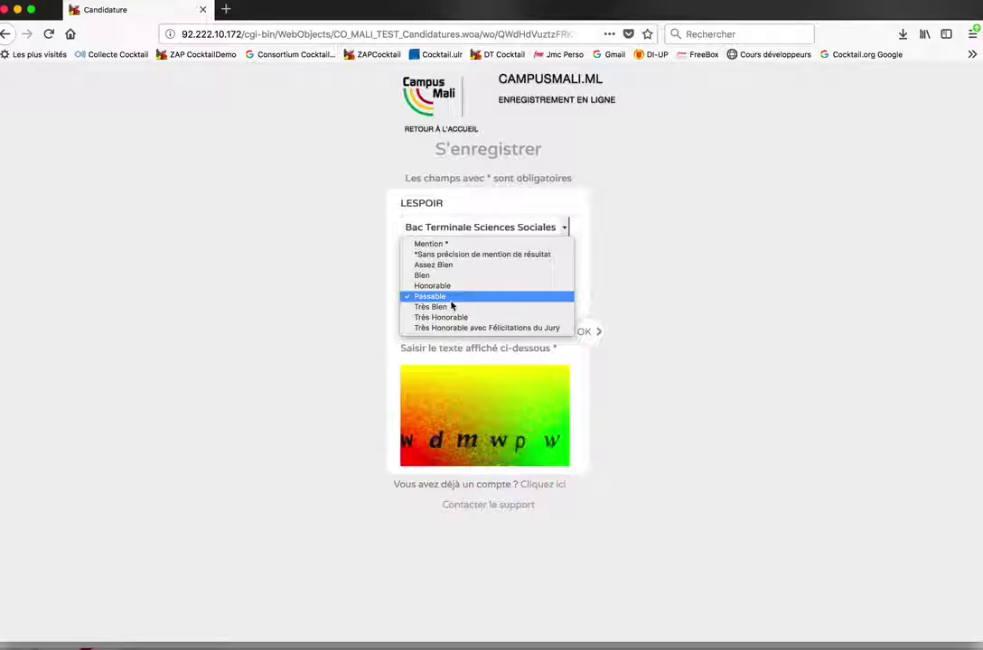
{"action": "left_click", "coordinate": [451, 308]}
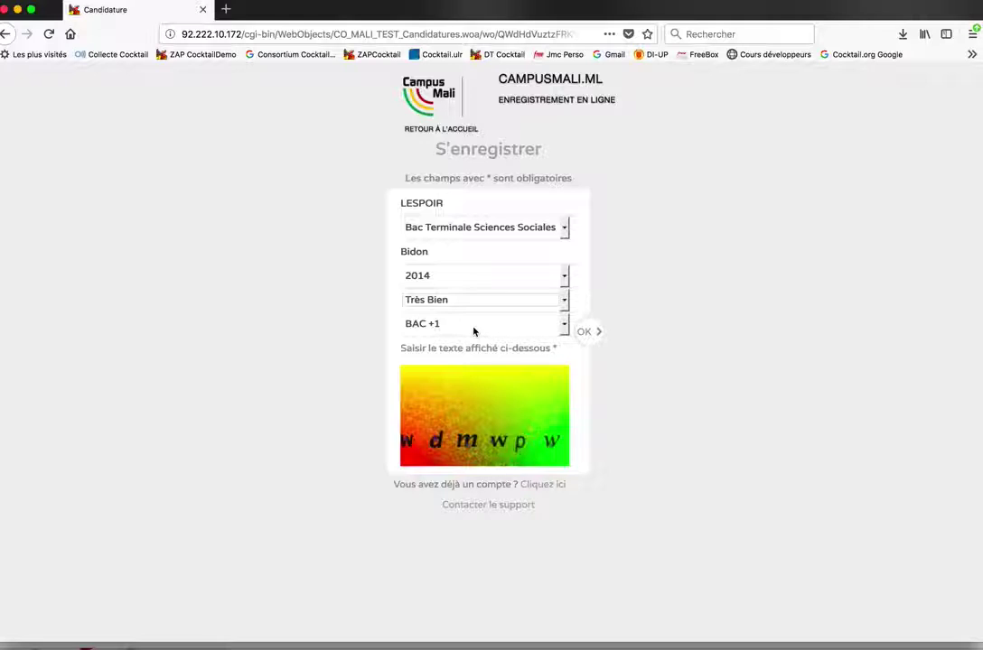
Set the current study level to Niveau bac and begin entering the captcha
{"action": "left_click", "coordinate": [473, 331]}
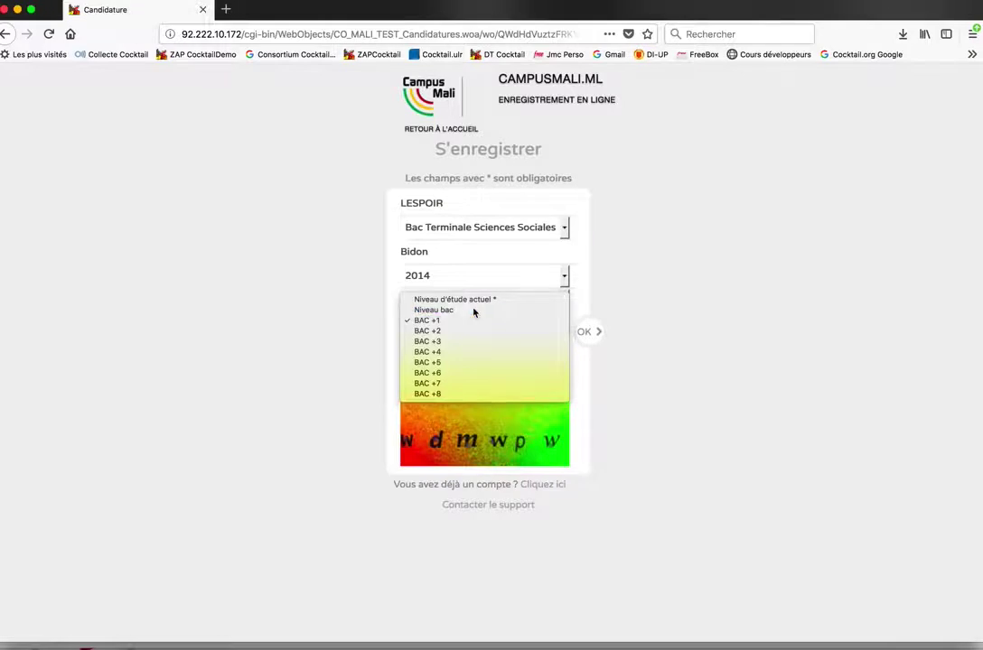
{"action": "left_click", "coordinate": [473, 311]}
{"action": "left_click", "coordinate": [472, 327]}
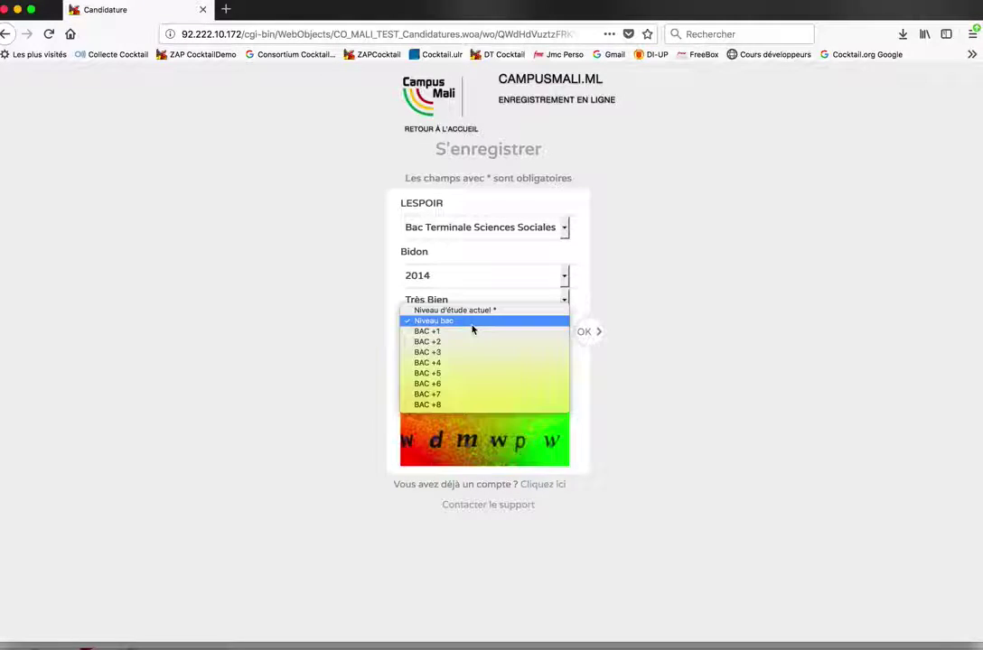
{"action": "left_click", "coordinate": [469, 335]}
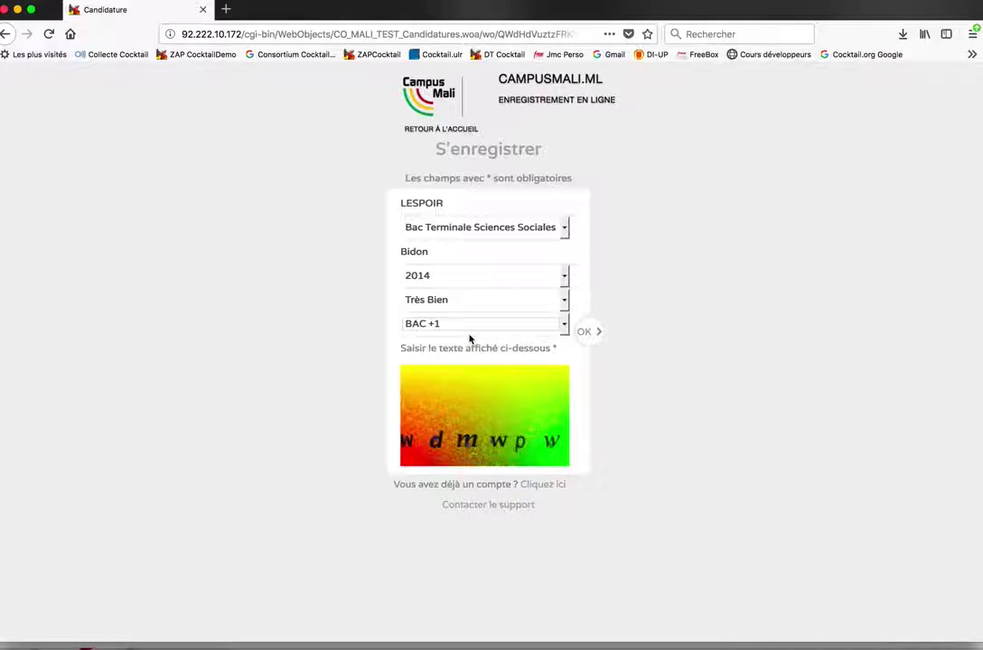
{"action": "left_click", "coordinate": [477, 326]}
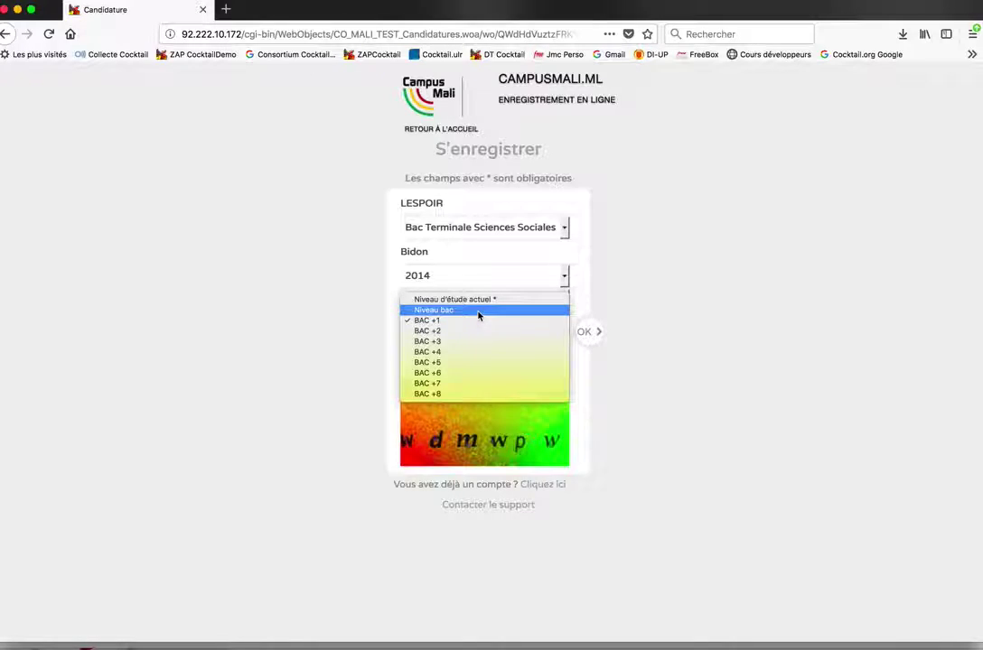
{"action": "left_click", "coordinate": [479, 314]}
{"action": "left_click", "coordinate": [462, 351]}
{"action": "type", "text": "w"}
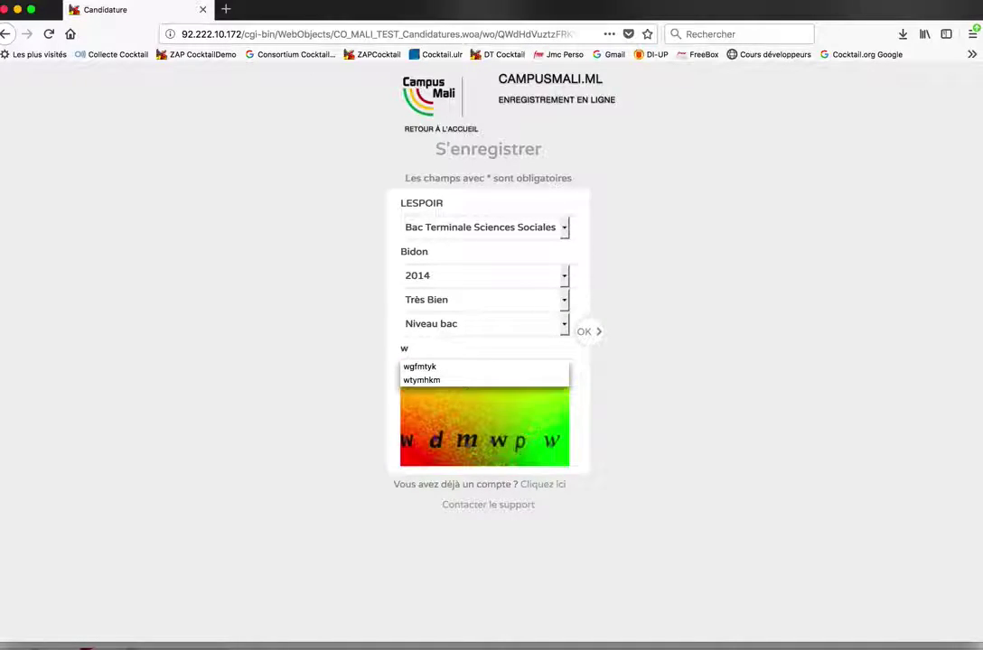
{"action": "type", "text": "dmwpw"}
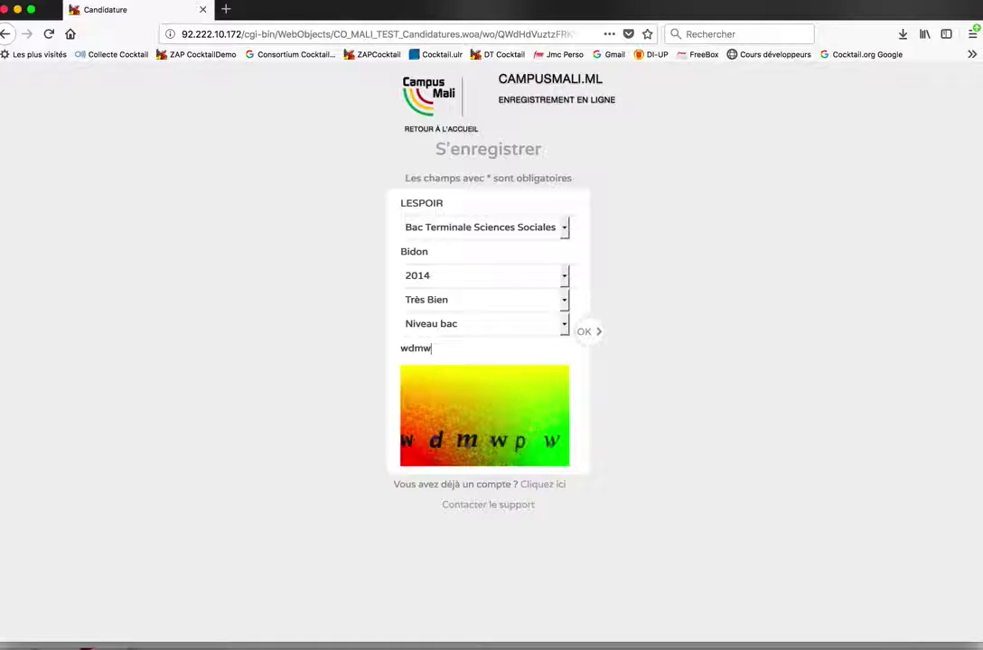
Submit the sign-up details, then enter and confirm the new account password and save it
{"action": "left_click", "coordinate": [590, 332]}
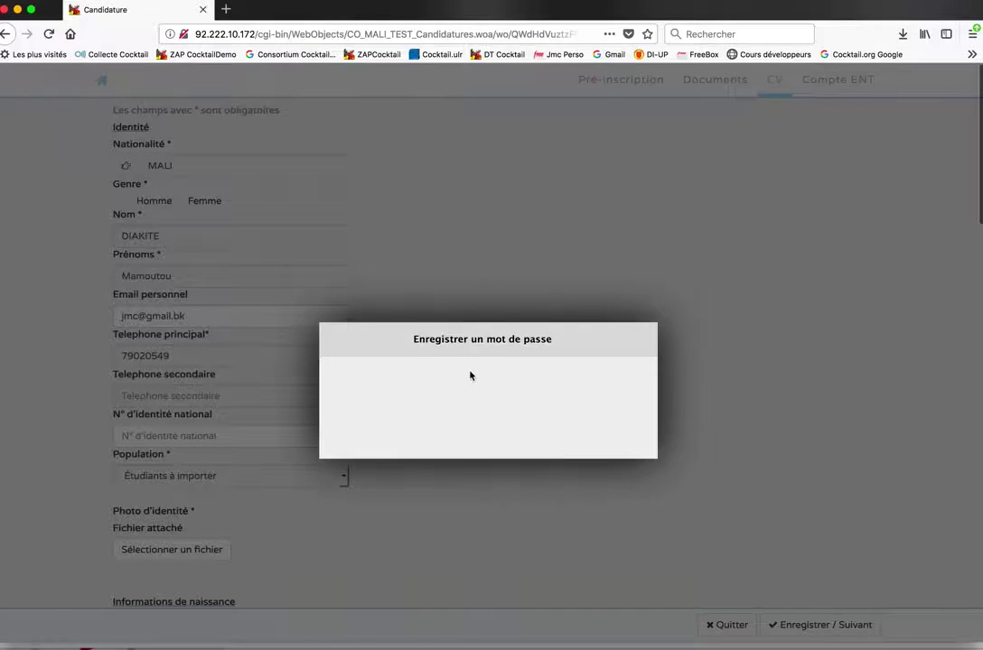
{"action": "left_click", "coordinate": [457, 339]}
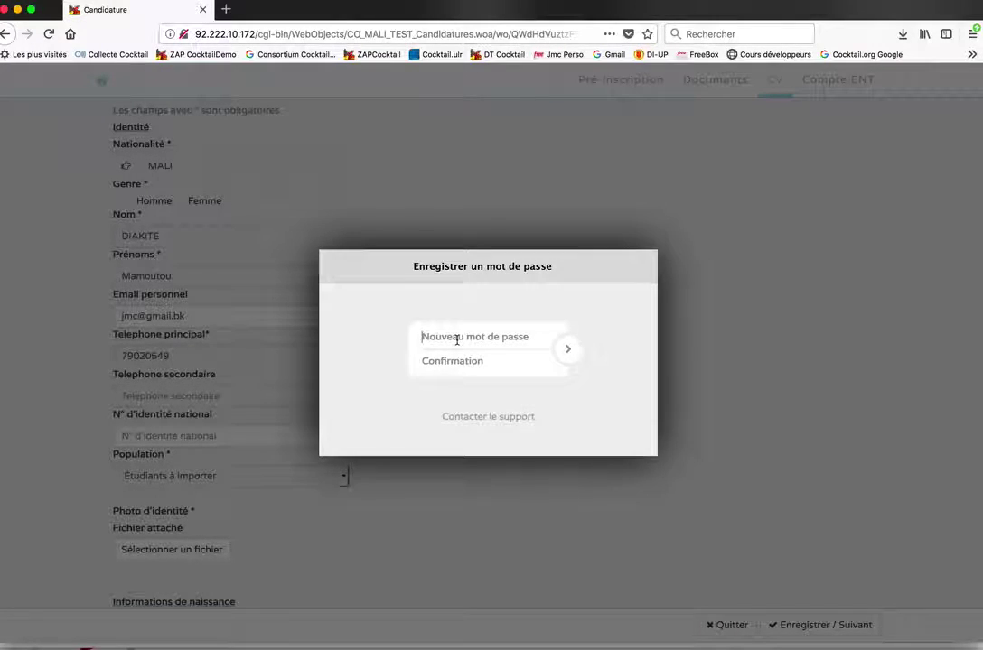
{"action": "type", "text": "a"}
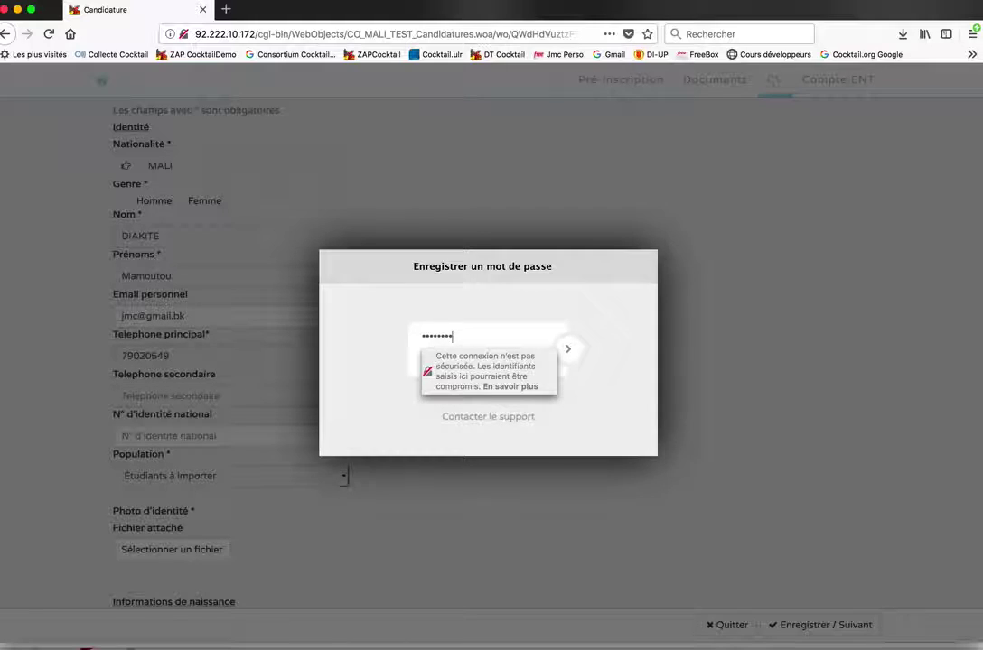
{"action": "key", "text": "Tab"}
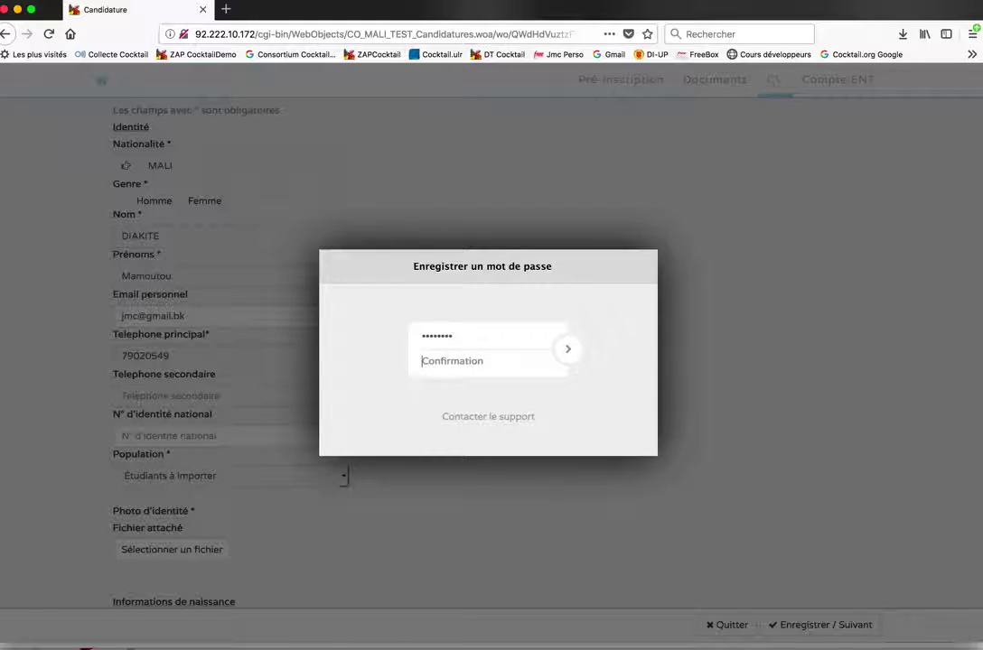
{"action": "type", "text": "••"}
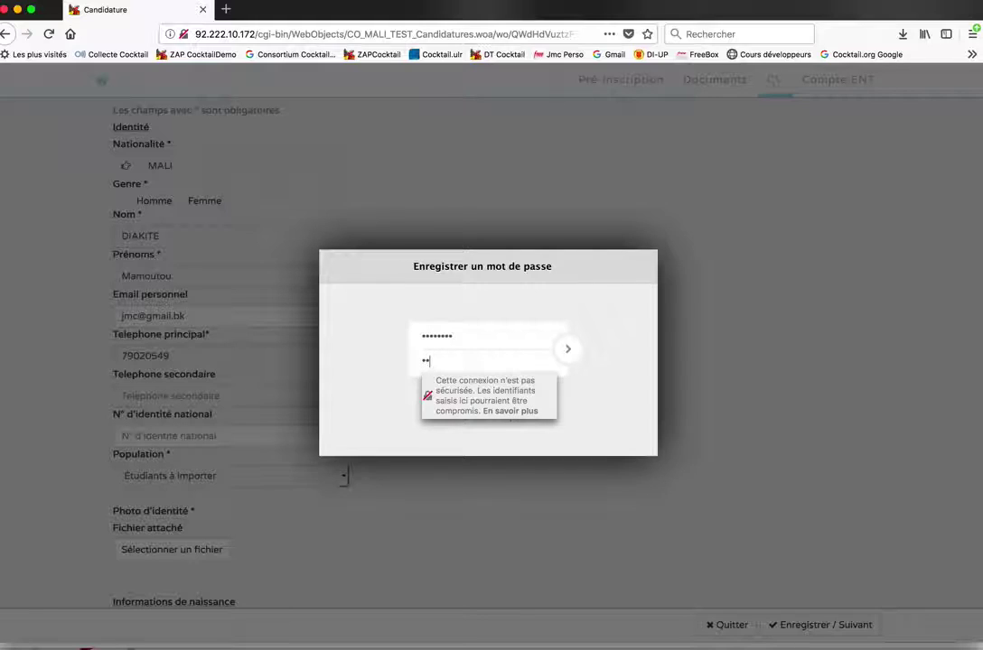
{"action": "type", "text": "•••"}
{"action": "left_click", "coordinate": [571, 358]}
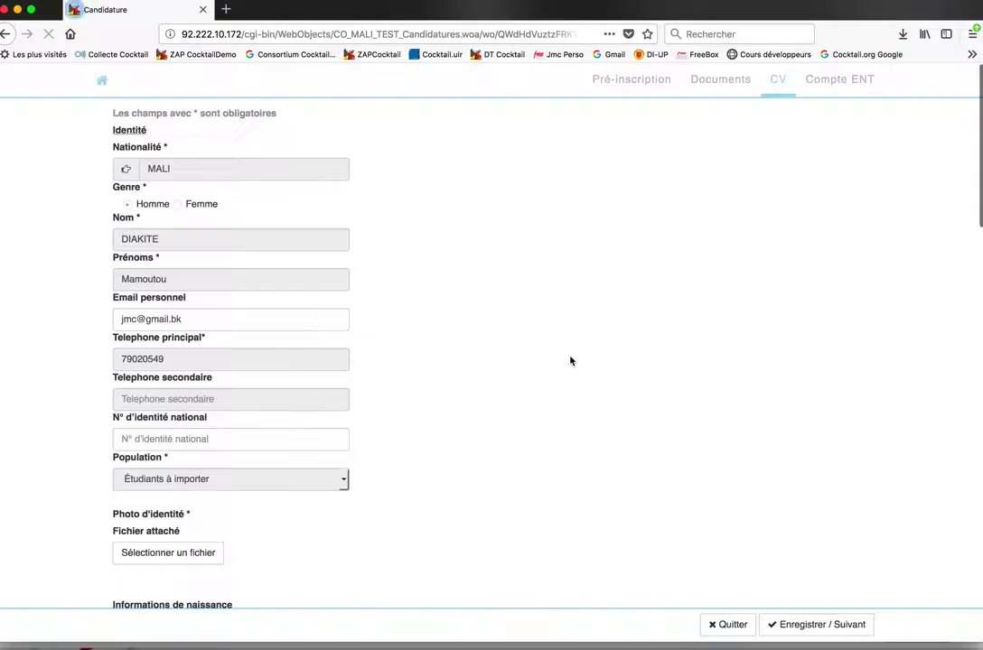
Attach AvatarJMC.jpg as the identity photo on the CV form
{"action": "scroll", "coordinate": [432, 351], "scroll_direction": "down", "scroll_amount": 2}
{"action": "scroll", "coordinate": [433, 353], "scroll_direction": "up", "scroll_amount": 1}
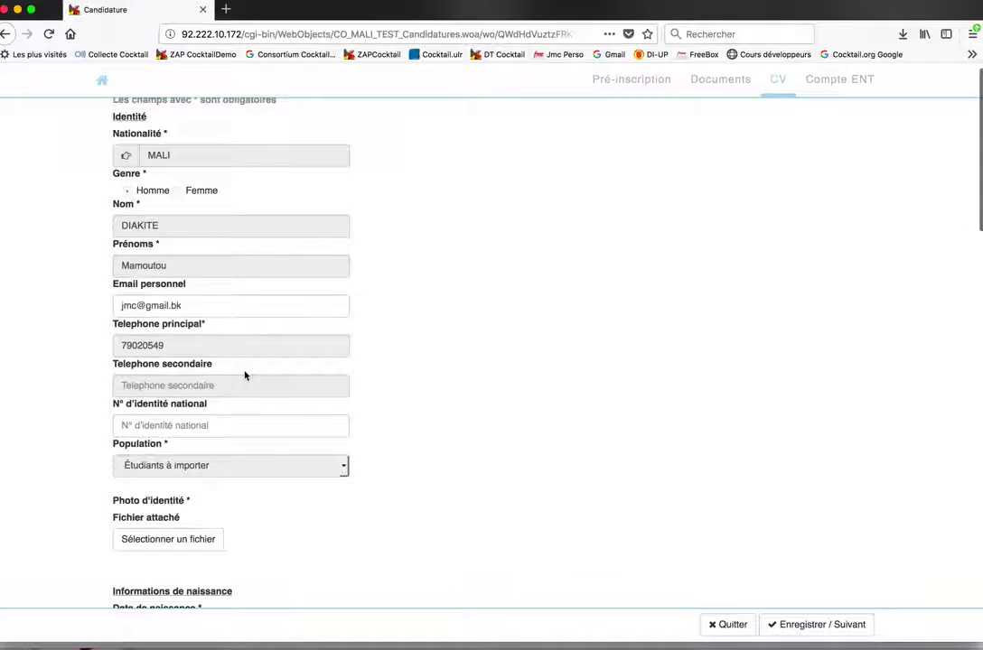
{"action": "scroll", "coordinate": [244, 375], "scroll_direction": "down", "scroll_amount": 3}
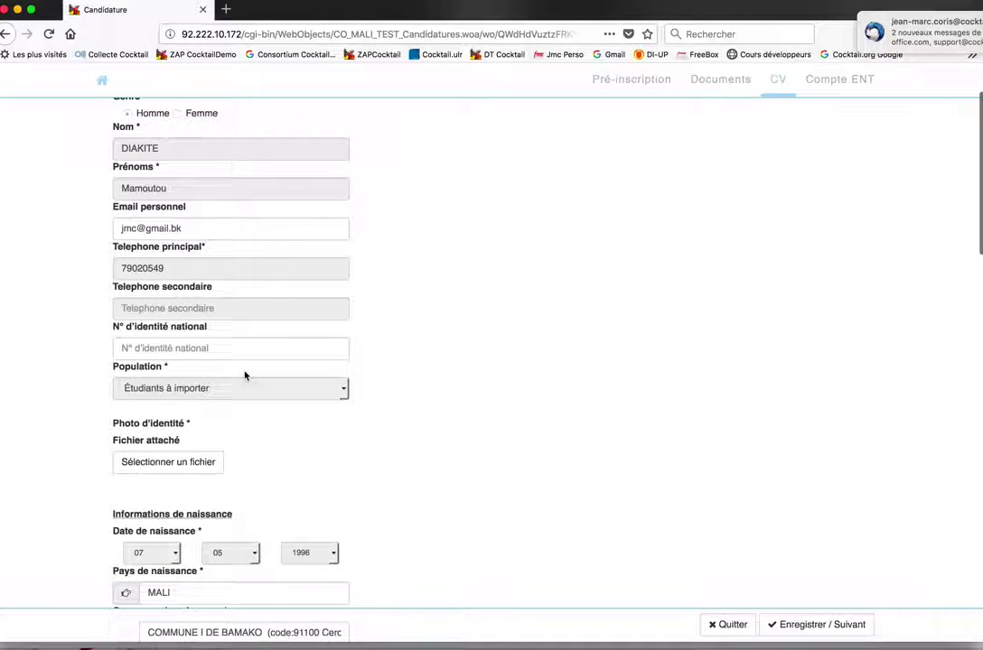
{"action": "scroll", "coordinate": [244, 375], "scroll_direction": "down", "scroll_amount": 3}
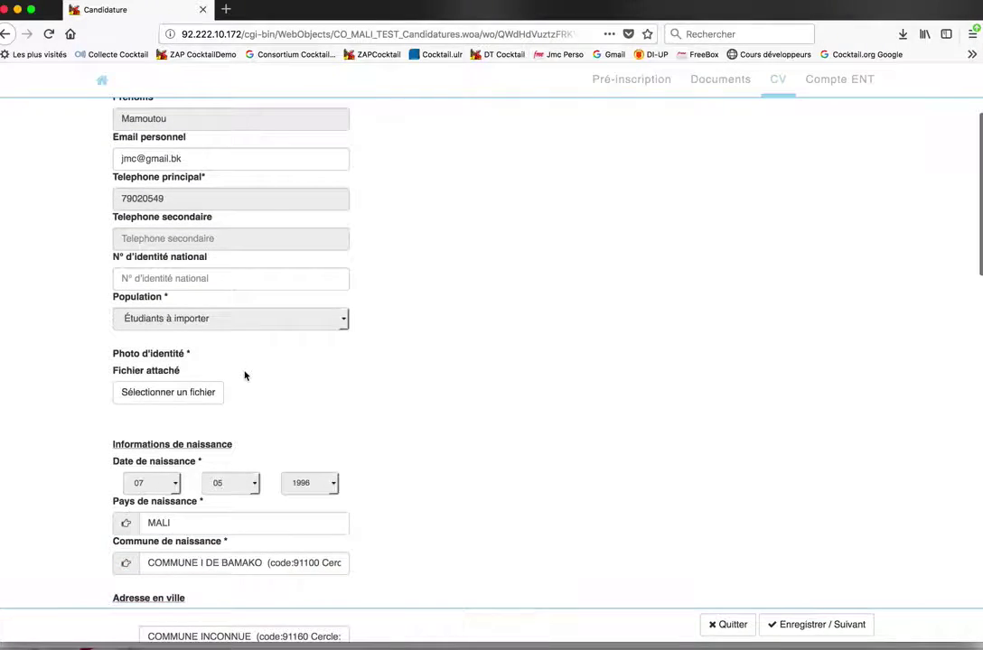
{"action": "left_click", "coordinate": [216, 393]}
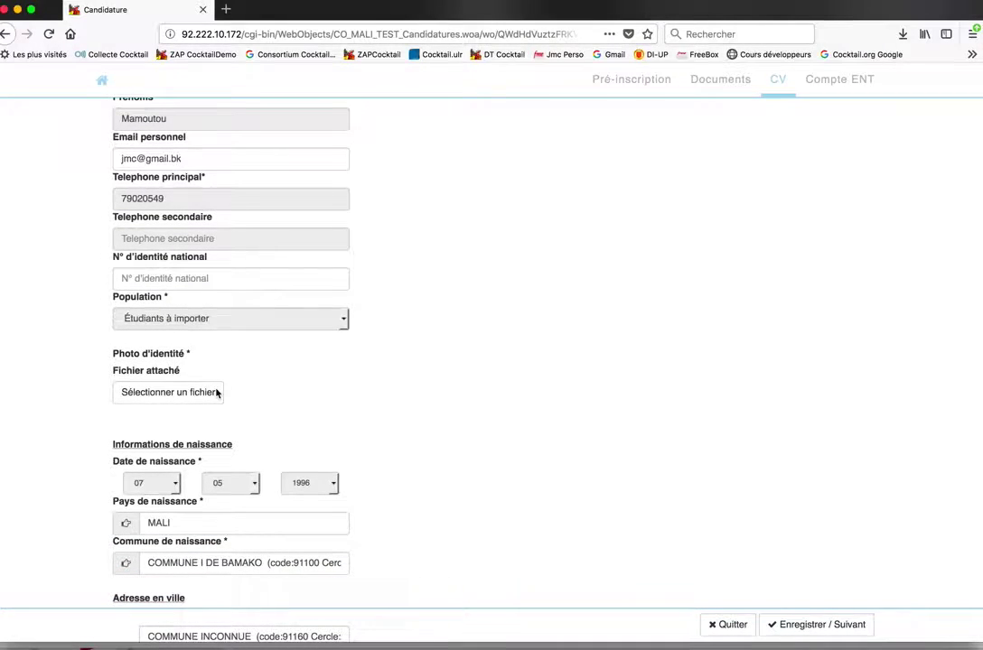
{"action": "double_click", "coordinate": [450, 145]}
{"action": "scroll", "coordinate": [439, 414], "scroll_direction": "down", "scroll_amount": 5}
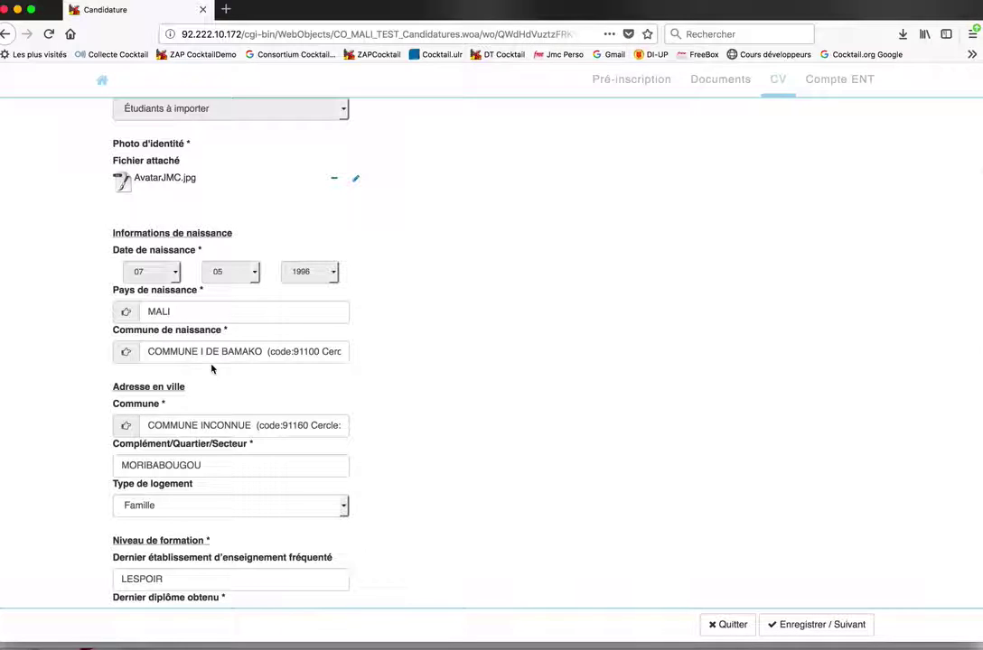
{"action": "scroll", "coordinate": [190, 417], "scroll_direction": "down", "scroll_amount": 5}
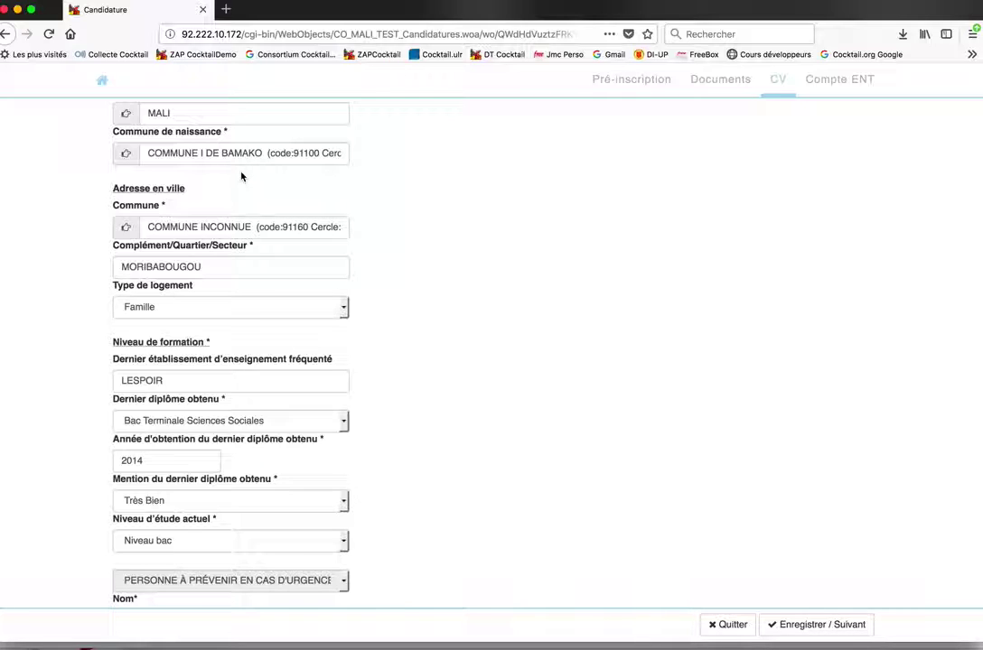
{"action": "scroll", "coordinate": [238, 294], "scroll_direction": "down", "scroll_amount": 3}
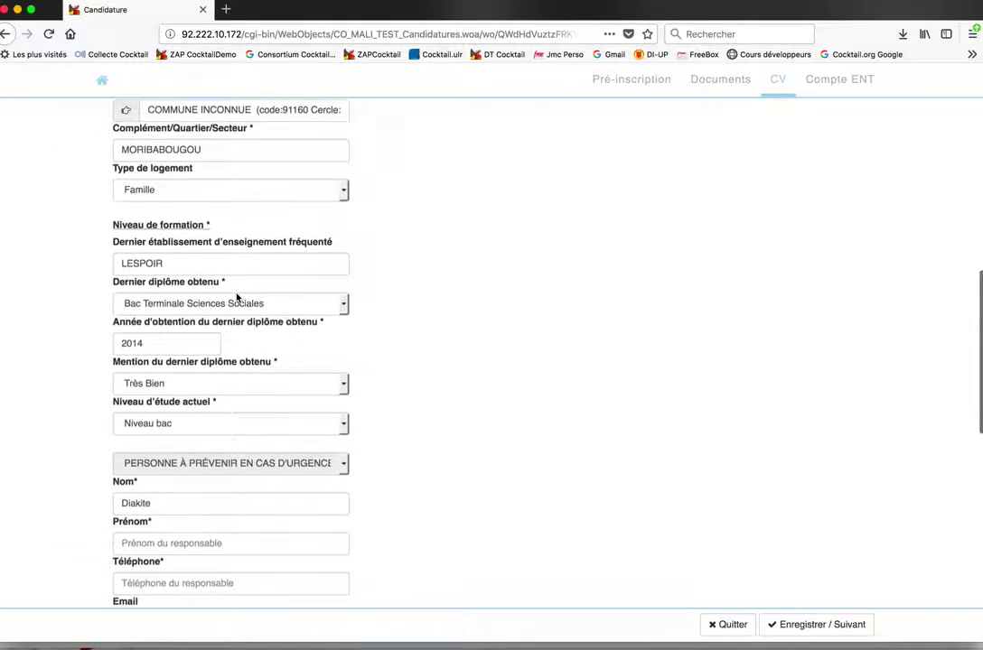
Restore LESPOIR in the Dernier établissement field after clearing it, then scroll down the form
{"action": "double_click", "coordinate": [164, 264]}
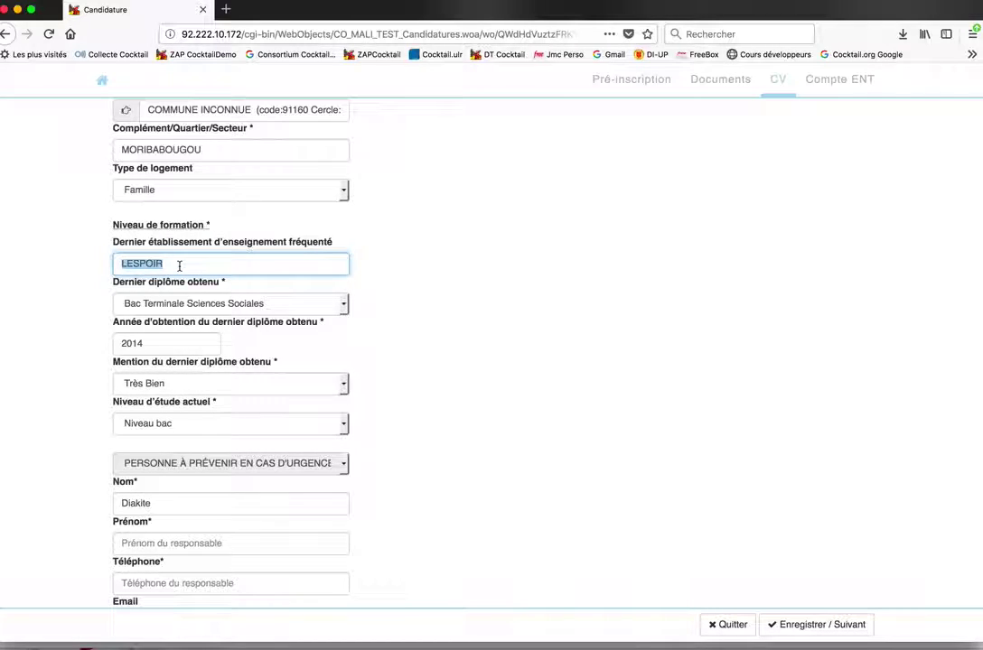
{"action": "key", "text": "BackSpace"}
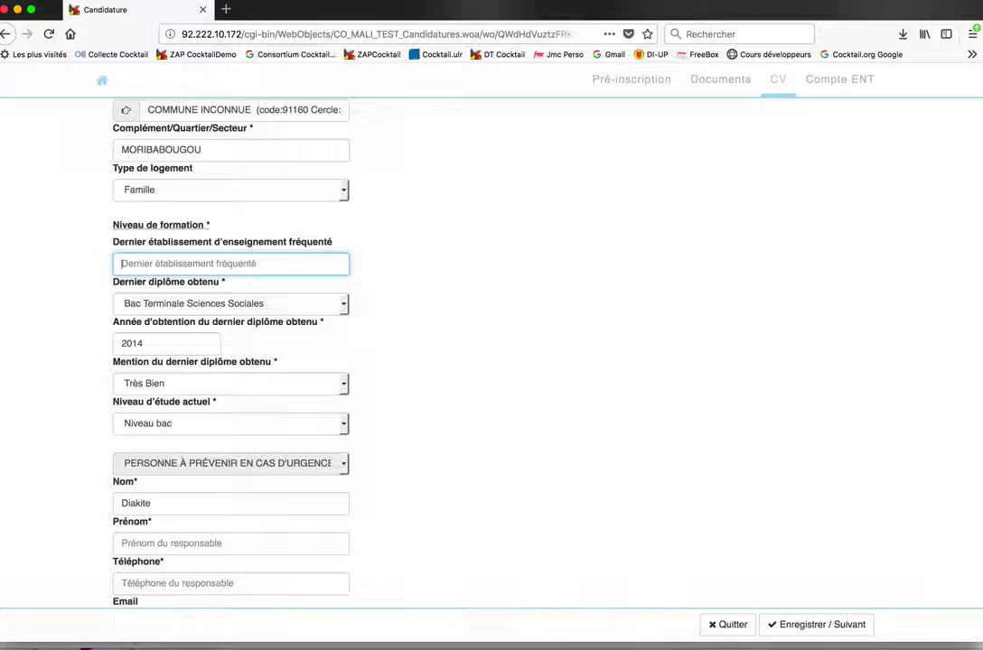
{"action": "key", "text": "super+z"}
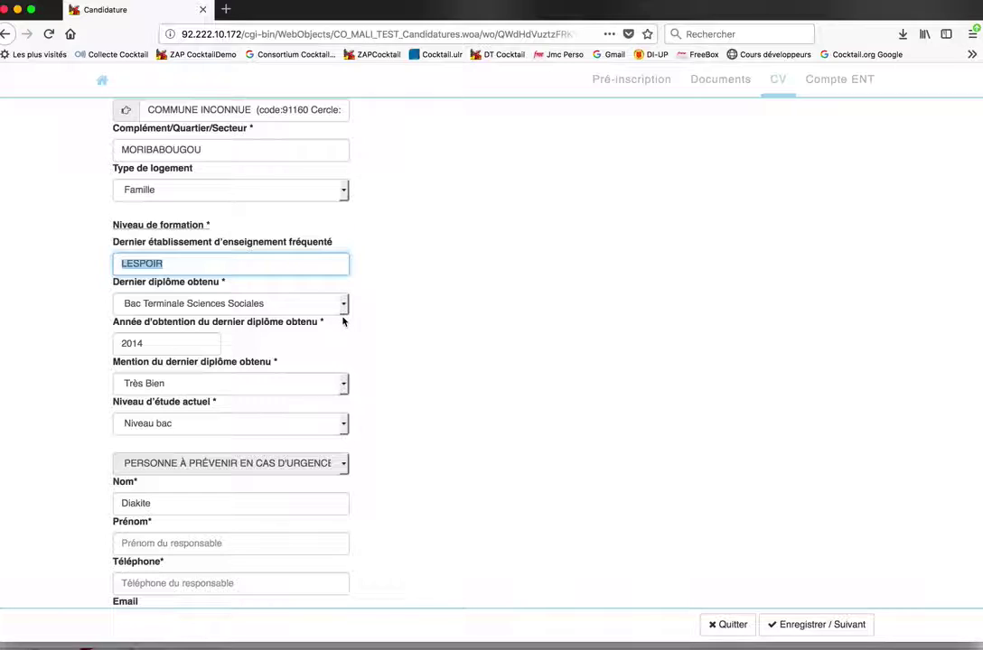
{"action": "left_click", "coordinate": [428, 321]}
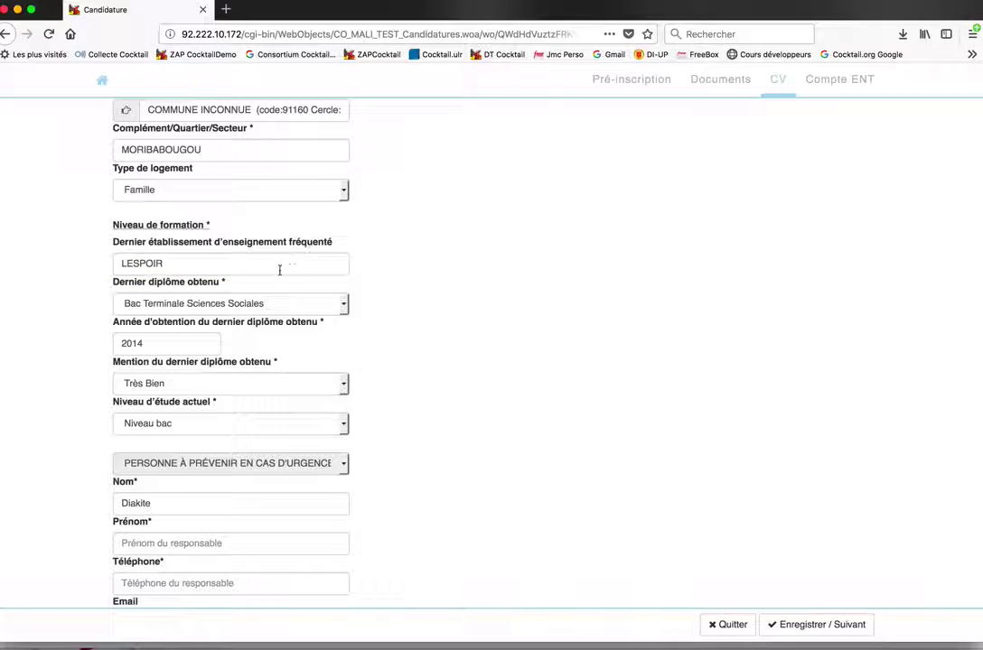
{"action": "scroll", "coordinate": [310, 336], "scroll_direction": "down", "scroll_amount": 2}
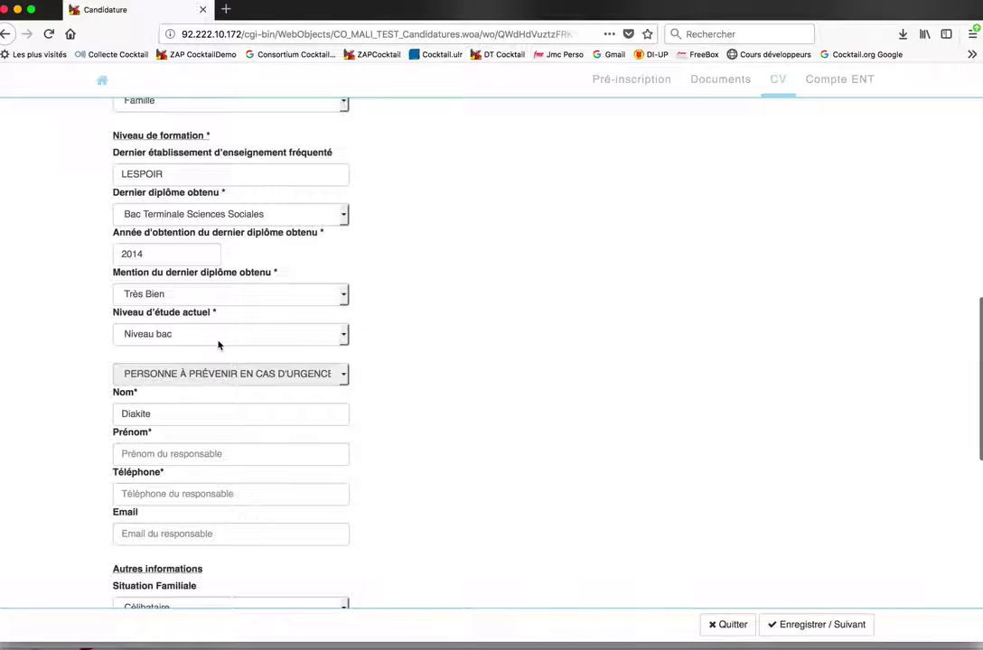
{"action": "scroll", "coordinate": [243, 443], "scroll_direction": "down", "scroll_amount": 2}
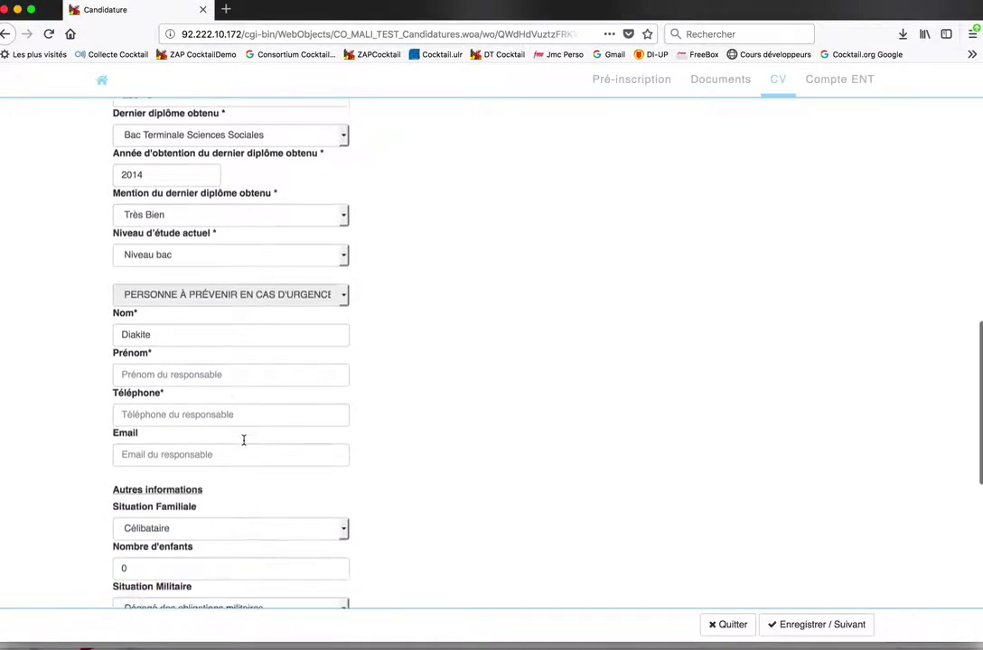
{"action": "scroll", "coordinate": [244, 440], "scroll_direction": "down", "scroll_amount": 1}
Enter the emergency contact's first name and phone number
{"action": "left_click", "coordinate": [170, 308]}
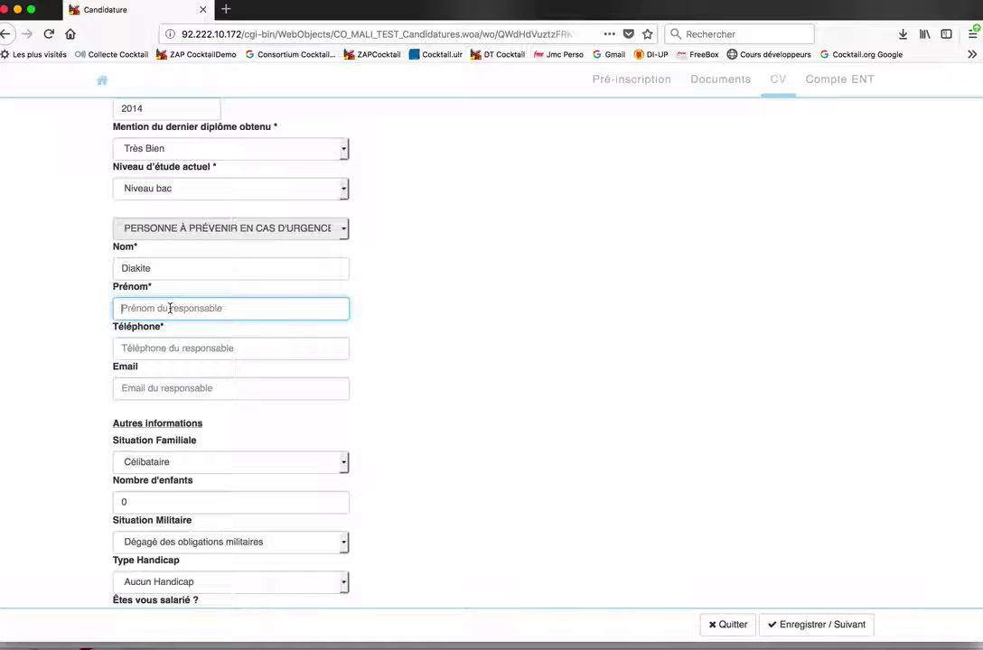
{"action": "type", "text": "Ahmed"}
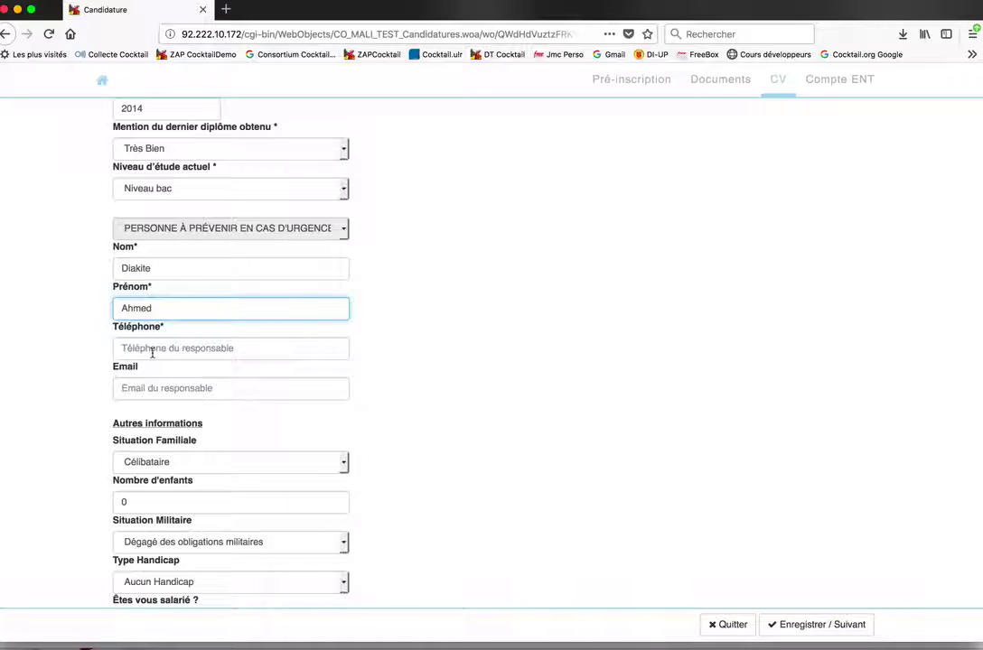
{"action": "left_click", "coordinate": [151, 352]}
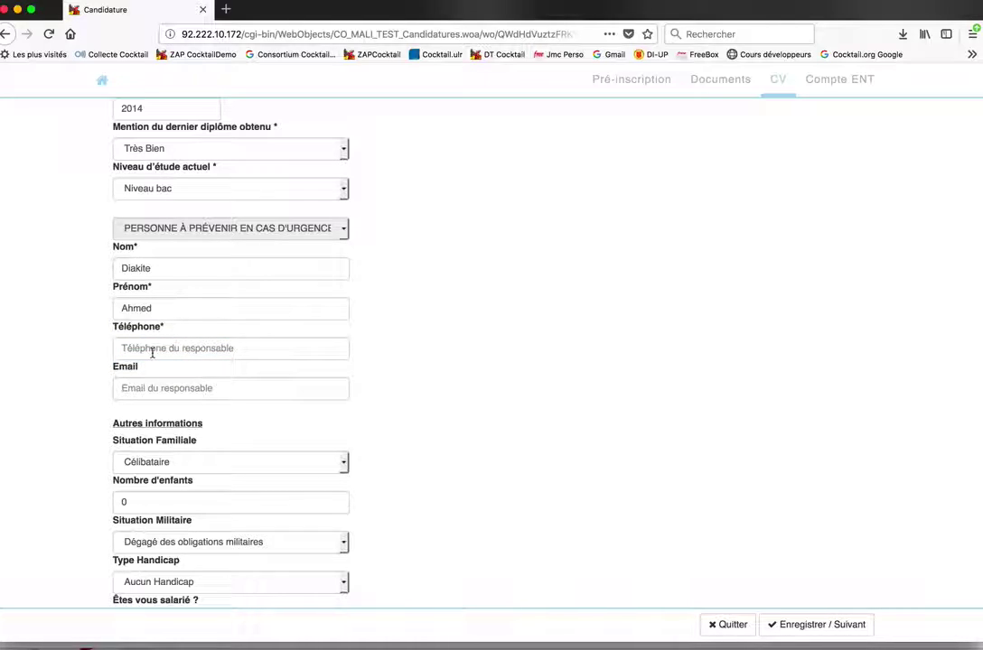
{"action": "left_click", "coordinate": [137, 351]}
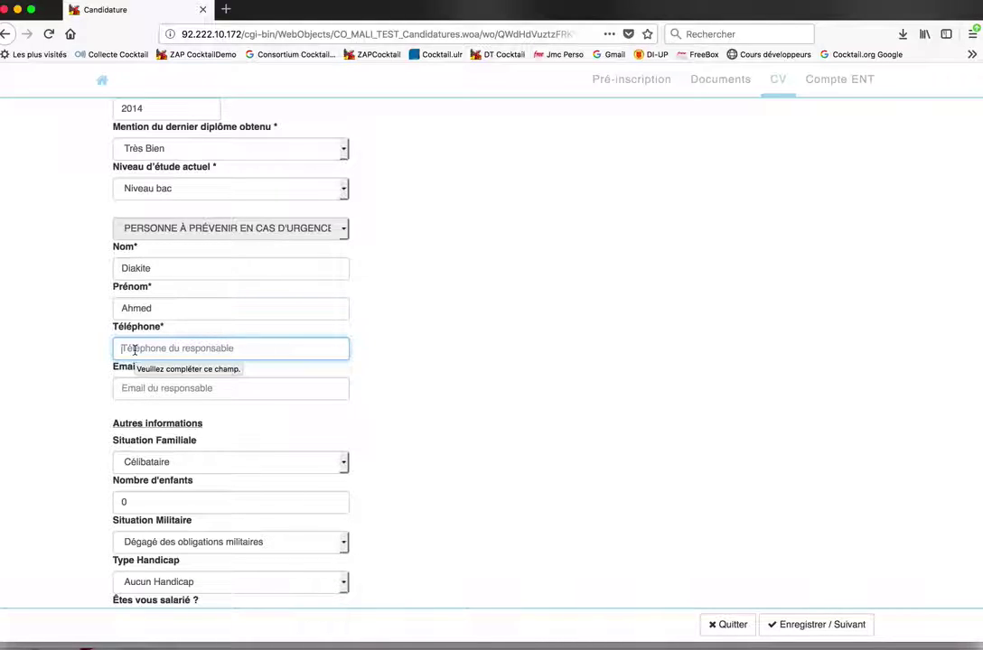
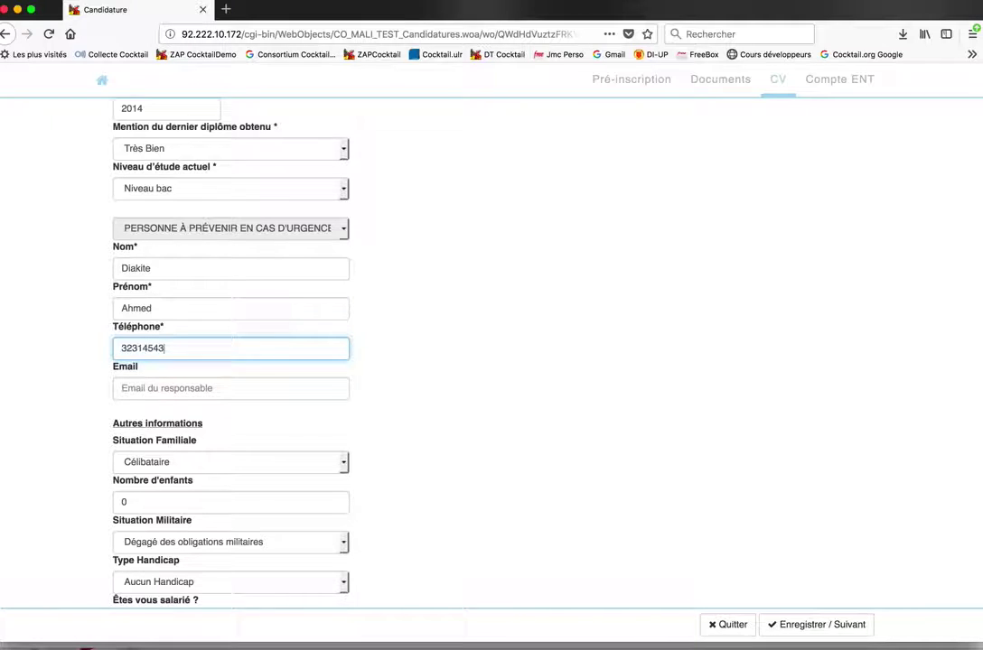
In the parents section, enter the mother's surname and first name
{"action": "scroll", "coordinate": [153, 434], "scroll_direction": "down", "scroll_amount": 5}
{"action": "scroll", "coordinate": [163, 451], "scroll_direction": "down", "scroll_amount": 3}
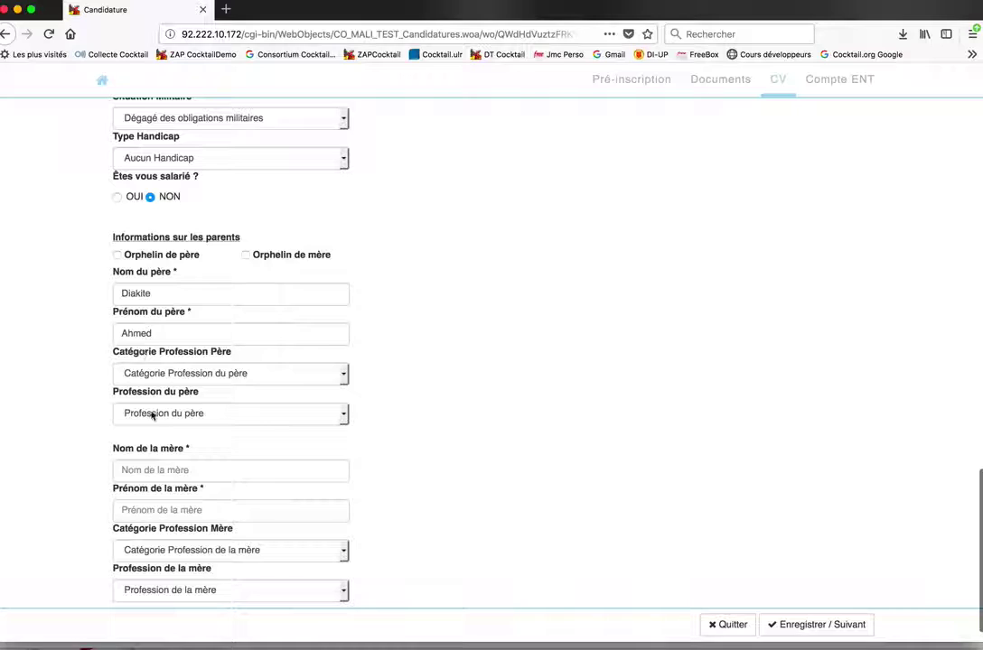
{"action": "scroll", "coordinate": [151, 414], "scroll_direction": "down", "scroll_amount": 1}
{"action": "left_click", "coordinate": [127, 442]}
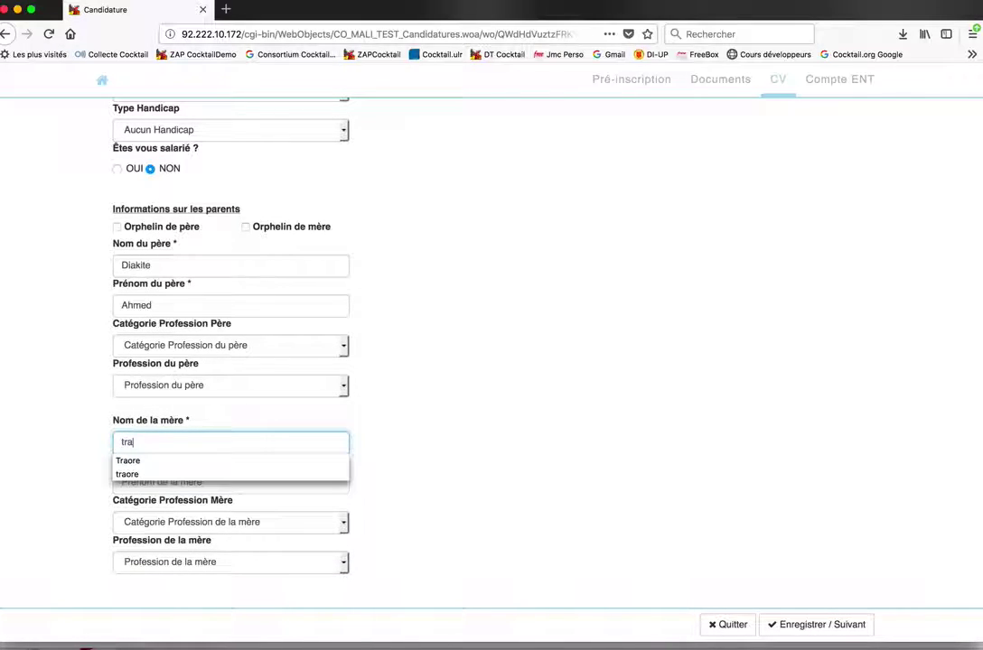
{"action": "key", "text": "Tab"}
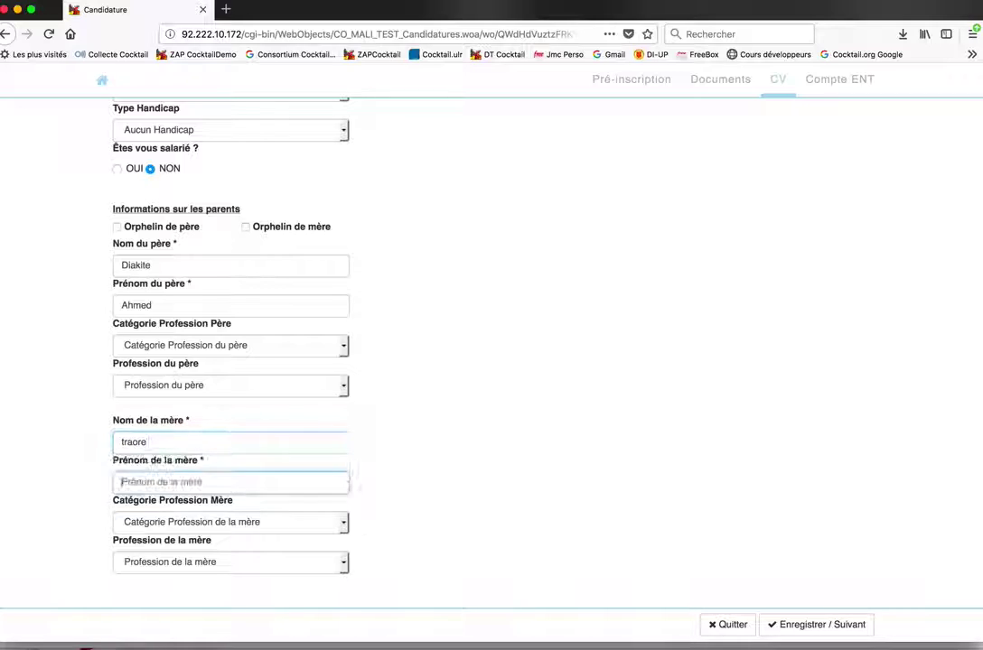
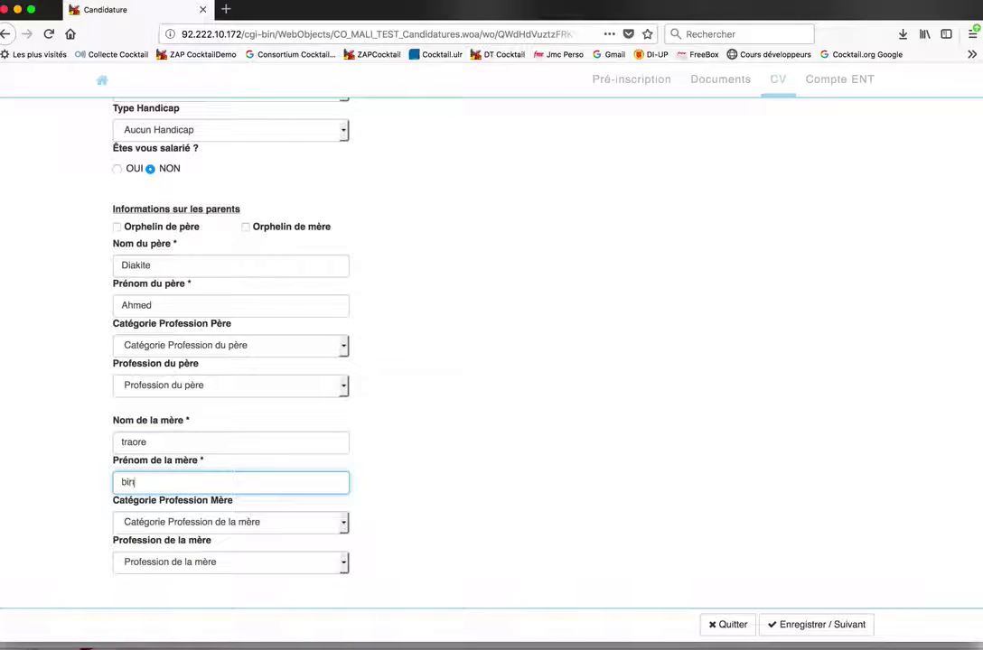
Save the CV form with Enregistrer / Suivant and view the Compte ENT credentials
{"action": "left_click", "coordinate": [791, 625]}
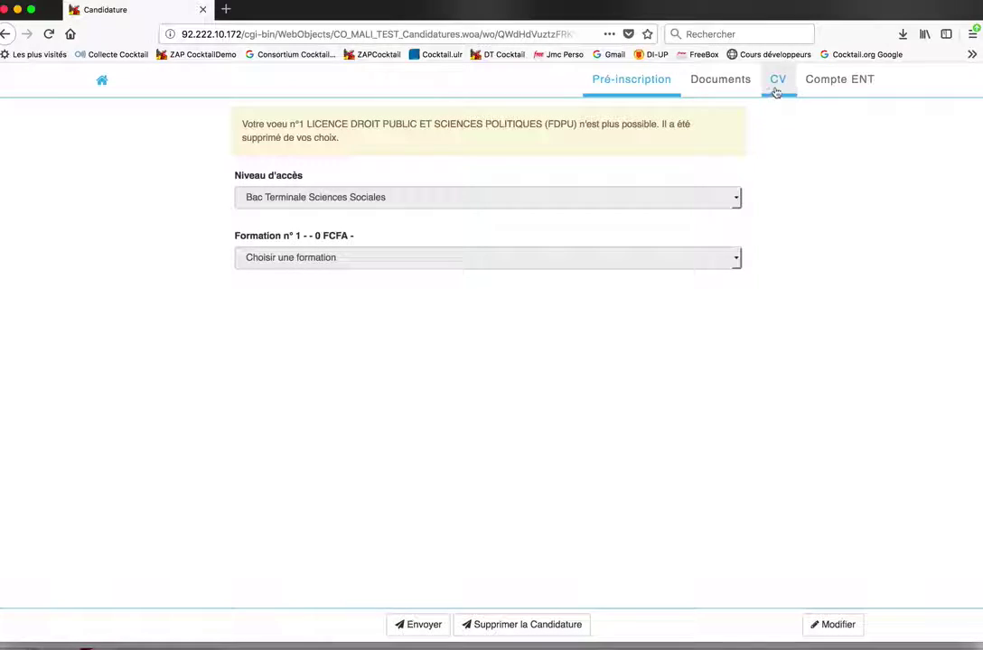
{"action": "left_click", "coordinate": [853, 91]}
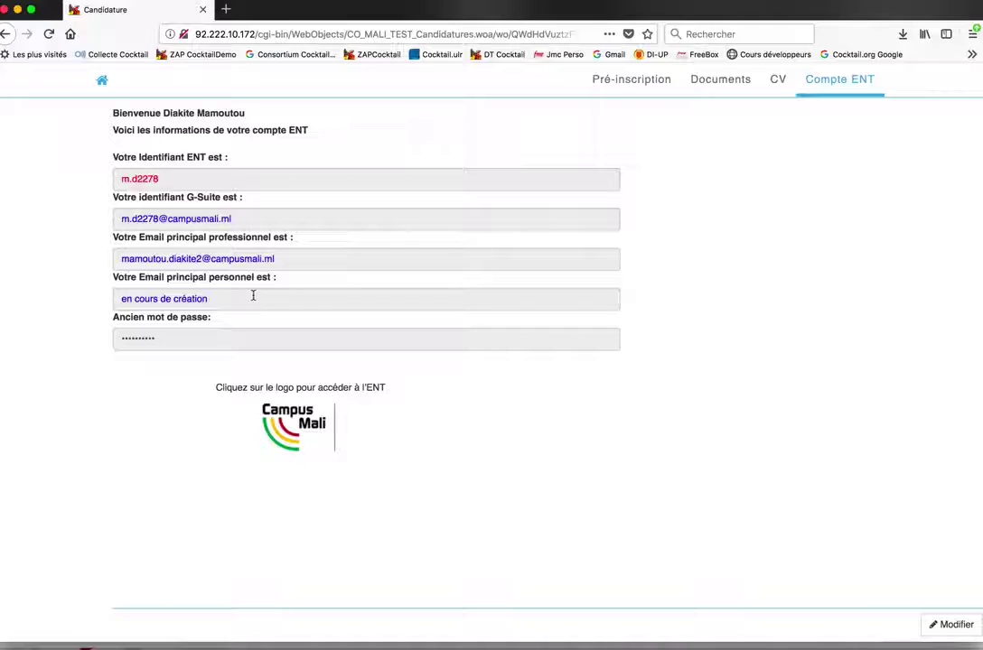
Review the ENT and G-Suite identifiers, glance at the CV tab, and select 'création' in the personal email
{"action": "triple_click", "coordinate": [183, 300]}
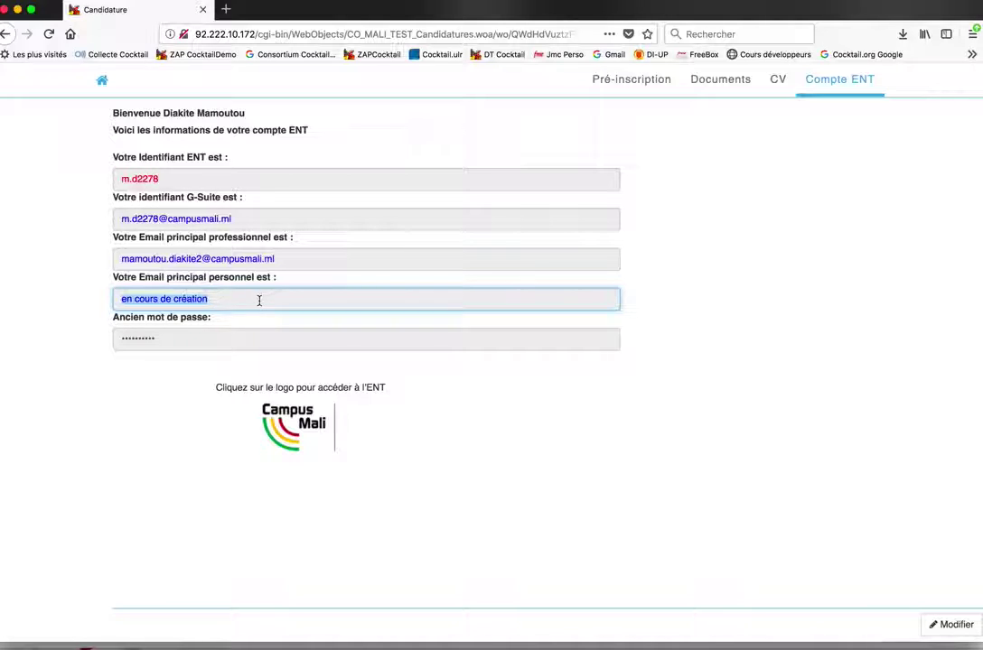
{"action": "left_click", "coordinate": [779, 79]}
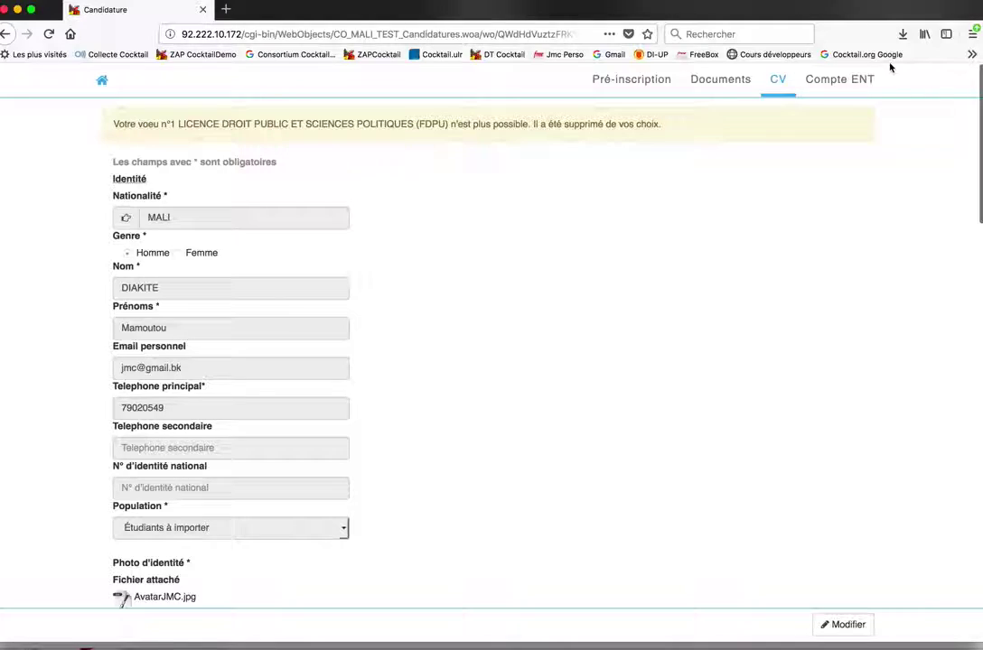
{"action": "left_click", "coordinate": [851, 86]}
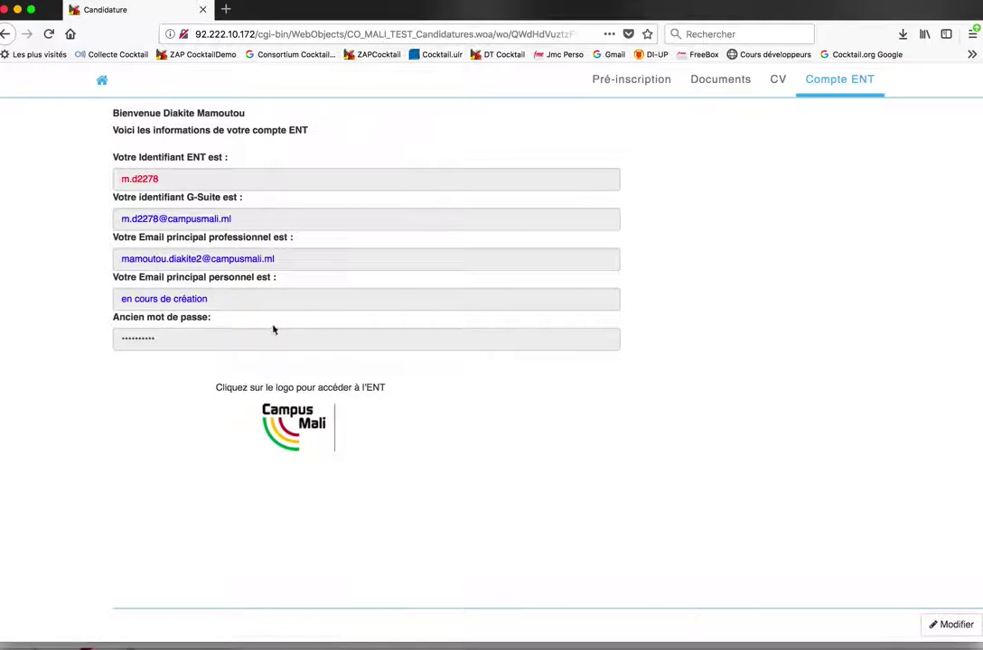
{"action": "double_click", "coordinate": [191, 299]}
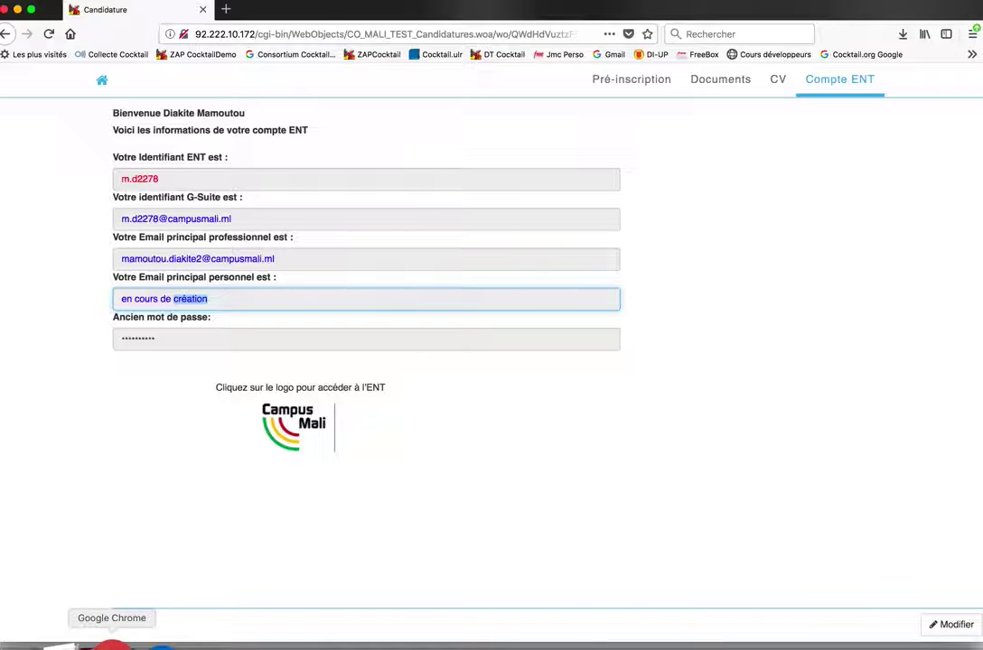
Open the 'Inscriptions étudiants pré-affectés' presentation in Chrome and view slide 5 on account creation
{"action": "left_click", "coordinate": [111, 645]}
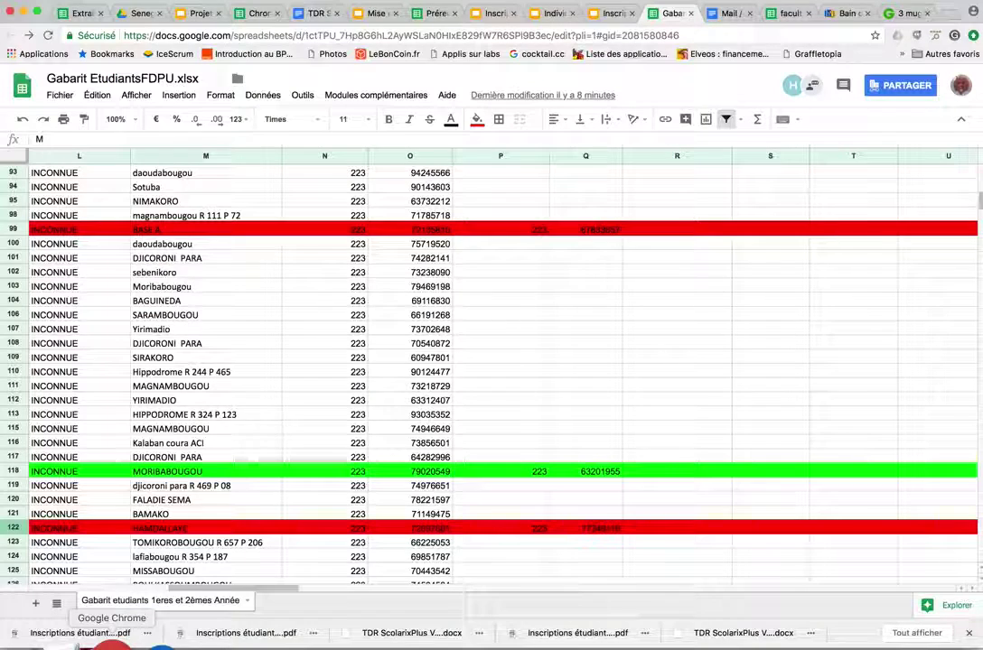
{"action": "left_click", "coordinate": [496, 14]}
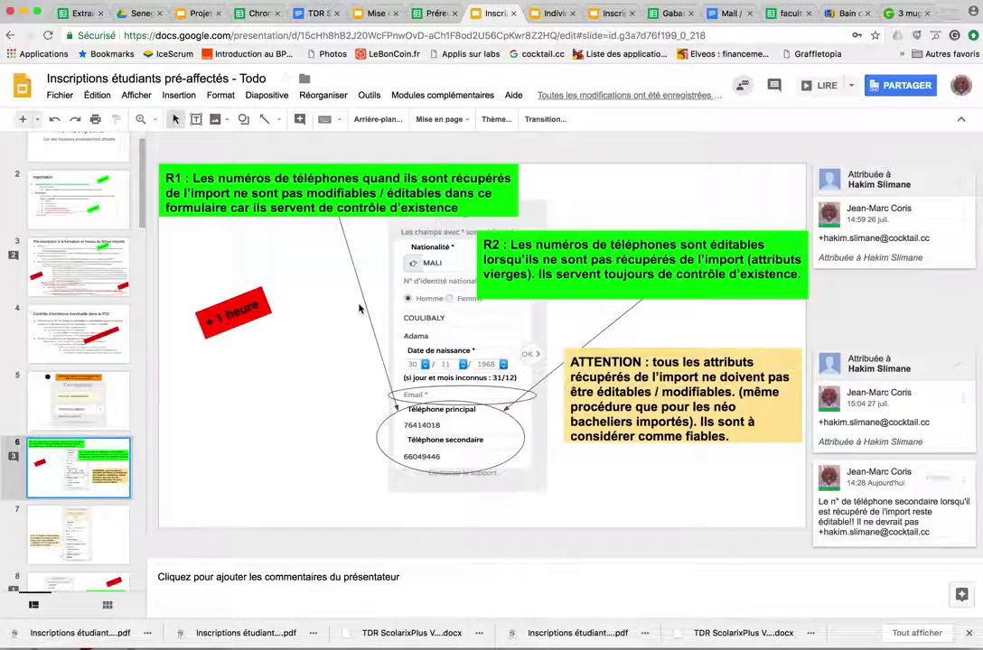
{"action": "scroll", "coordinate": [99, 253], "scroll_direction": "down", "scroll_amount": 3}
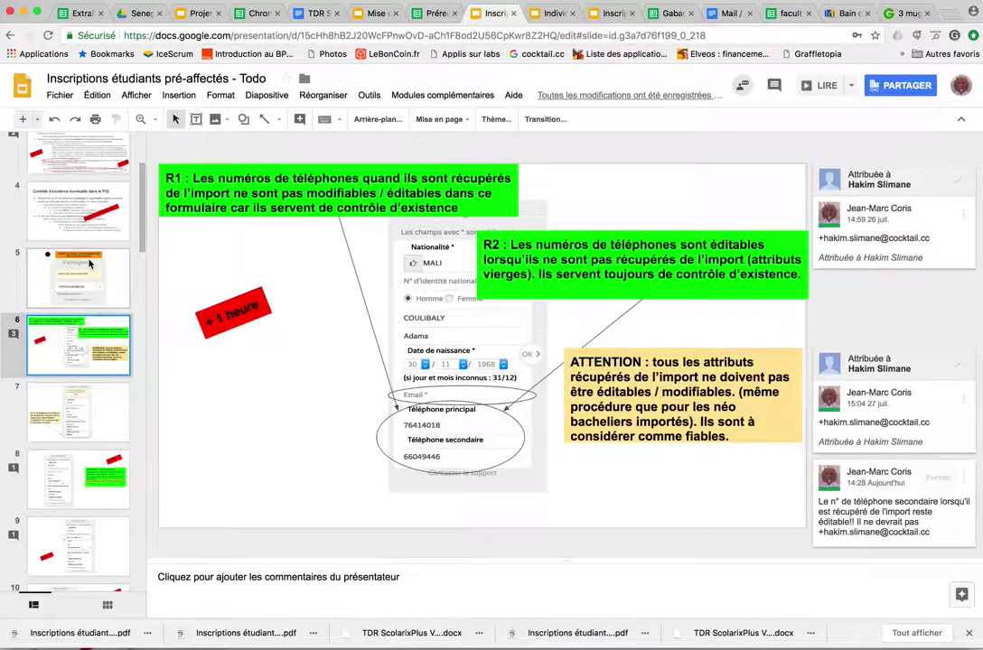
{"action": "left_click", "coordinate": [89, 264]}
On slide 6, select the ATTENTION callout and show its fill colour options
{"action": "key", "text": "Down"}
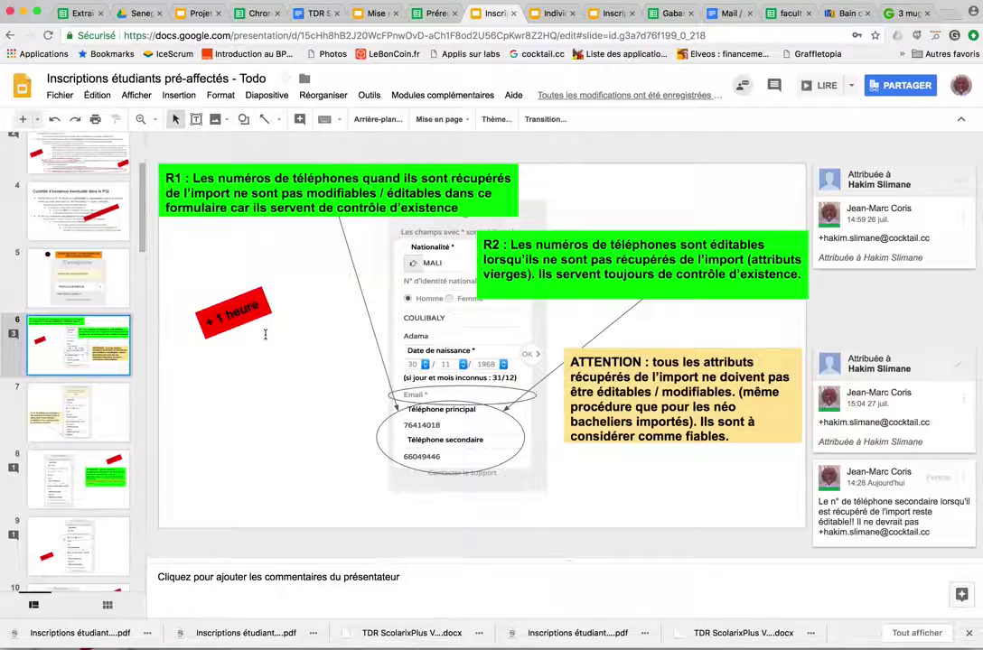
{"action": "left_click", "coordinate": [660, 356]}
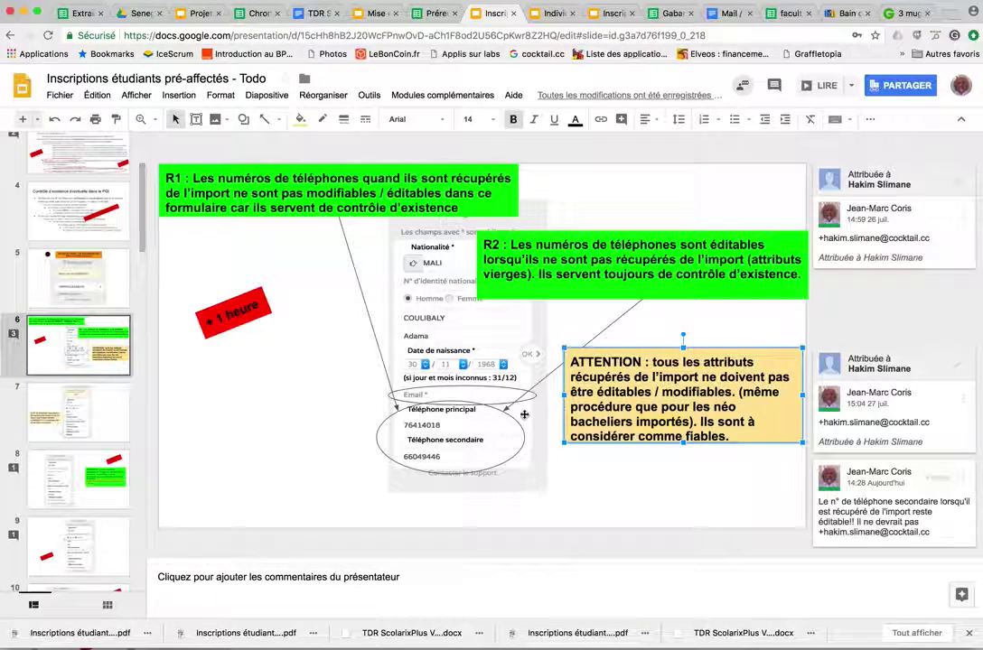
{"action": "left_click", "coordinate": [300, 118]}
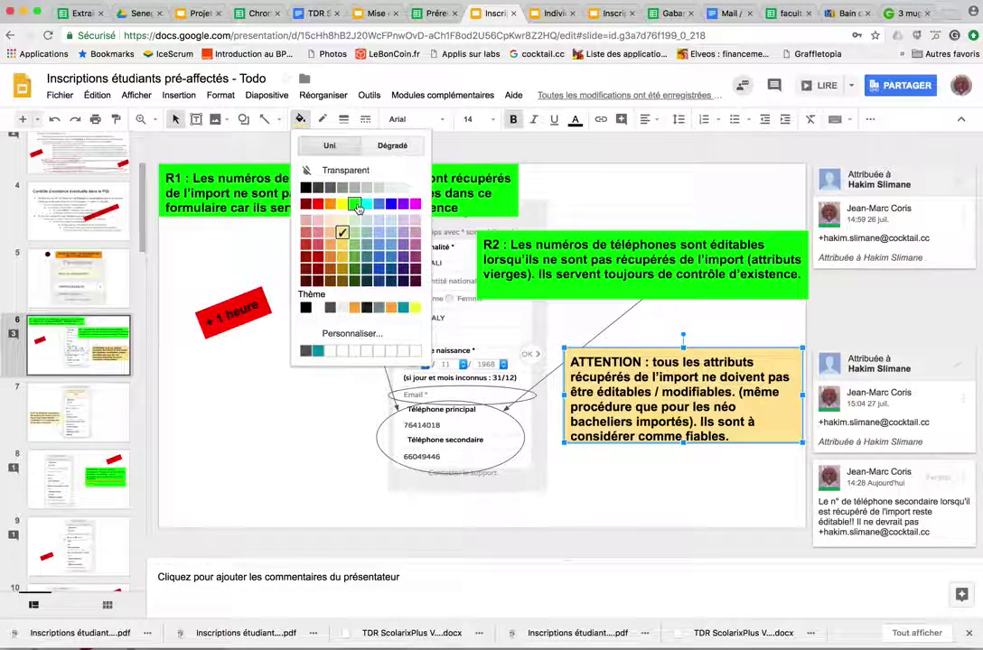